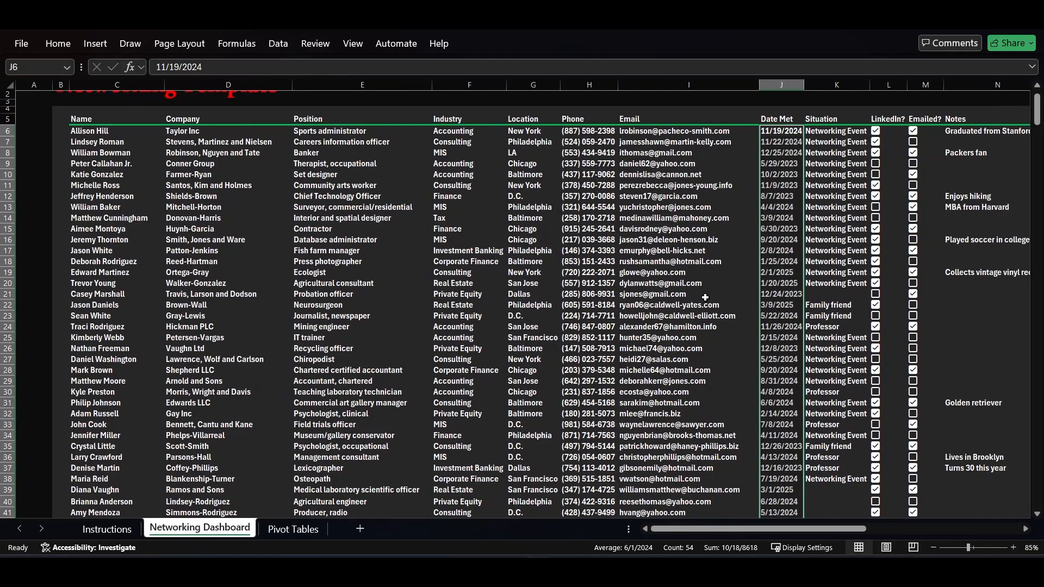
Look over the finished Networking Dashboard's contact table, industry and city lists, charts and summary cards
{"action": "scroll", "coordinate": [705, 298], "scroll_direction": "right", "scroll_amount": 10}
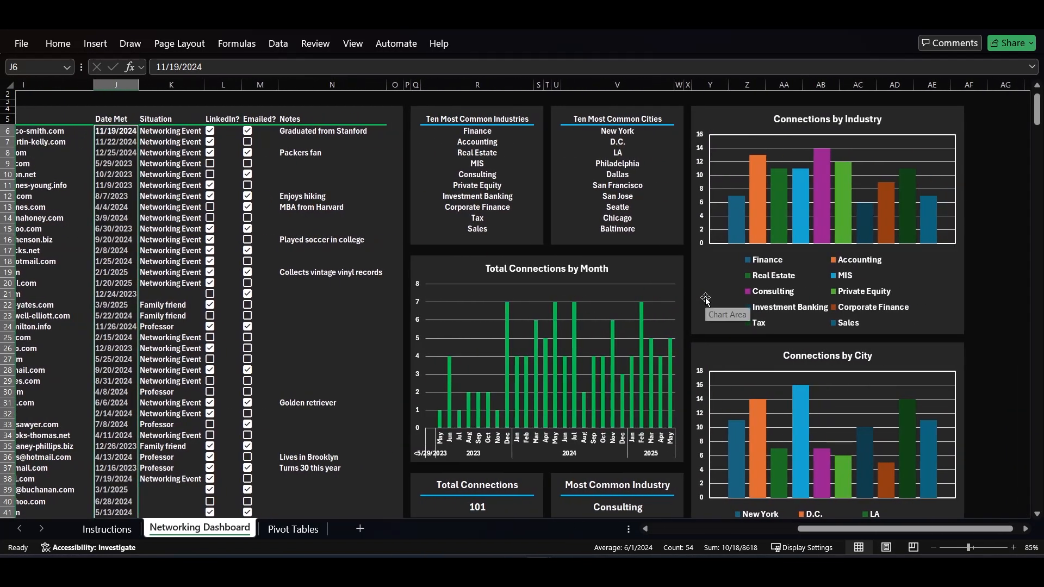
{"action": "scroll", "coordinate": [705, 298], "scroll_direction": "down", "scroll_amount": 2}
{"action": "scroll", "coordinate": [705, 298], "scroll_direction": "down", "scroll_amount": 1}
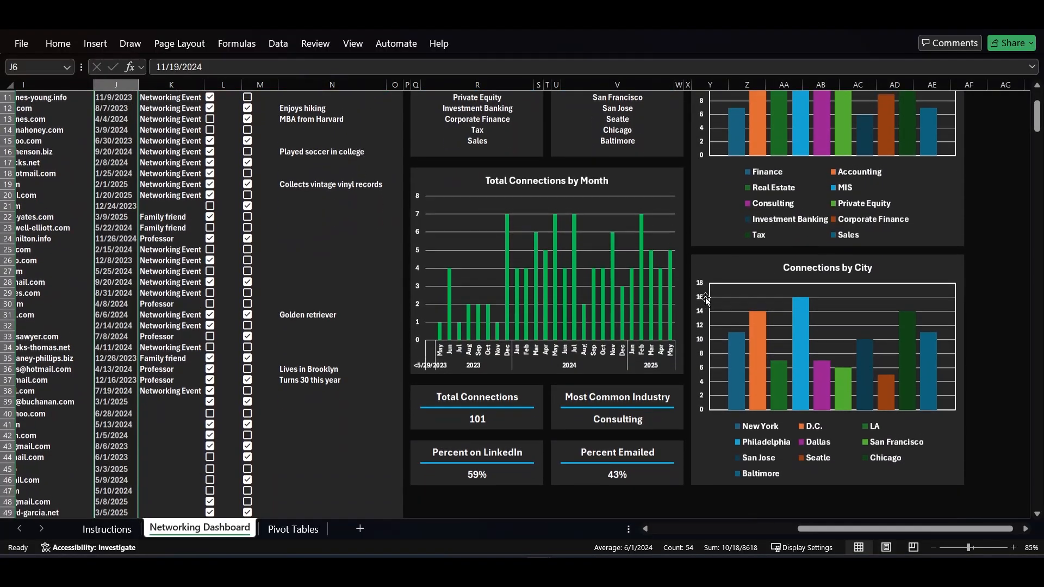
{"action": "scroll", "coordinate": [705, 298], "scroll_direction": "up", "scroll_amount": 1}
{"action": "scroll", "coordinate": [705, 299], "scroll_direction": "up", "scroll_amount": 3}
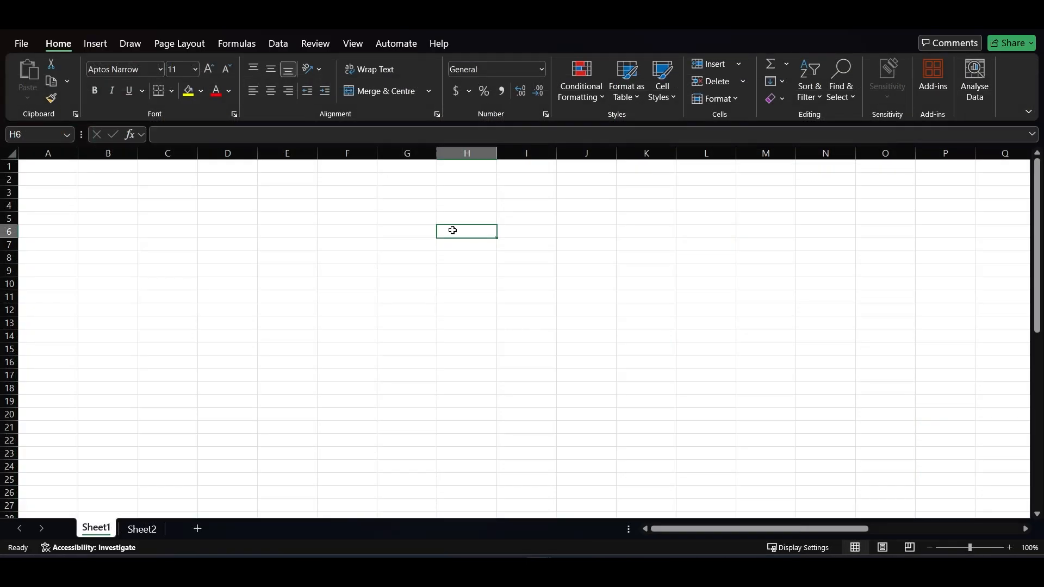
Enter the headings "Top 5 Indsutries" in M4 and "Top 5 Cities" in O4
{"action": "left_click", "coordinate": [748, 205]}
{"action": "type", "text": "To"}
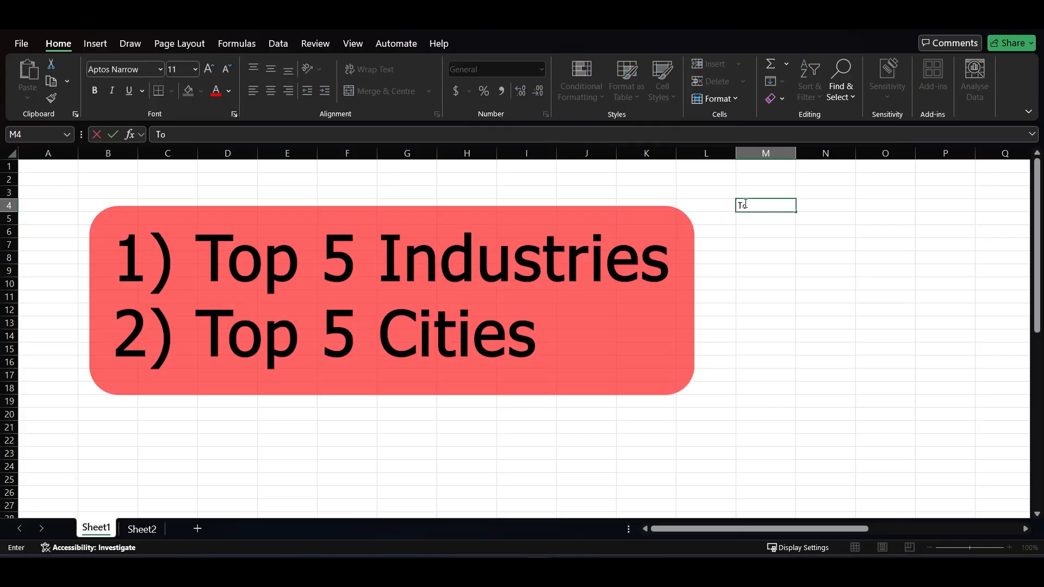
{"action": "type", "text": "p 5 Indsutries"}
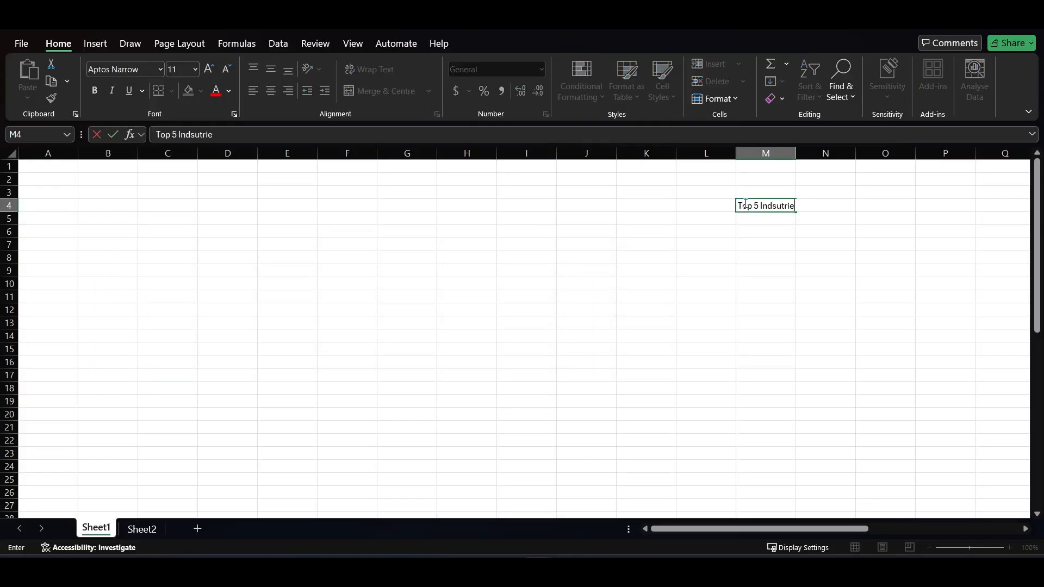
{"action": "key", "text": "Tab"}
{"action": "key", "text": "Tab"}
{"action": "type", "text": "Top 5"}
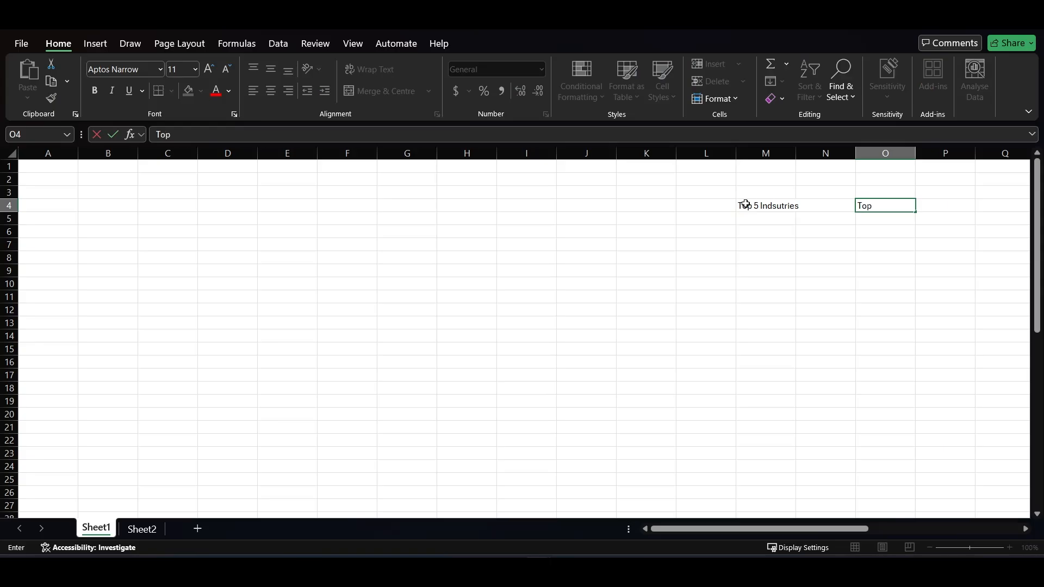
{"action": "type", "text": " Cities"}
{"action": "key", "text": "Return"}
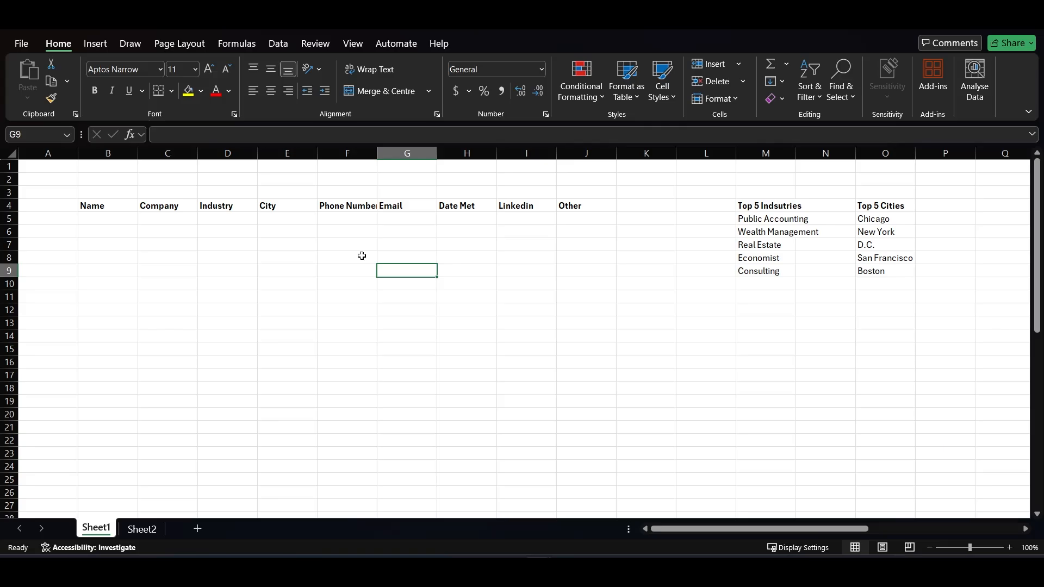
Try entering a sample phone number with parentheses and a dash in F5 under Phone Number, and undo the entry
{"action": "left_click", "coordinate": [107, 216]}
{"action": "key", "text": "Tab"}
{"action": "key", "text": "Tab"}
{"action": "key", "text": "Tab"}
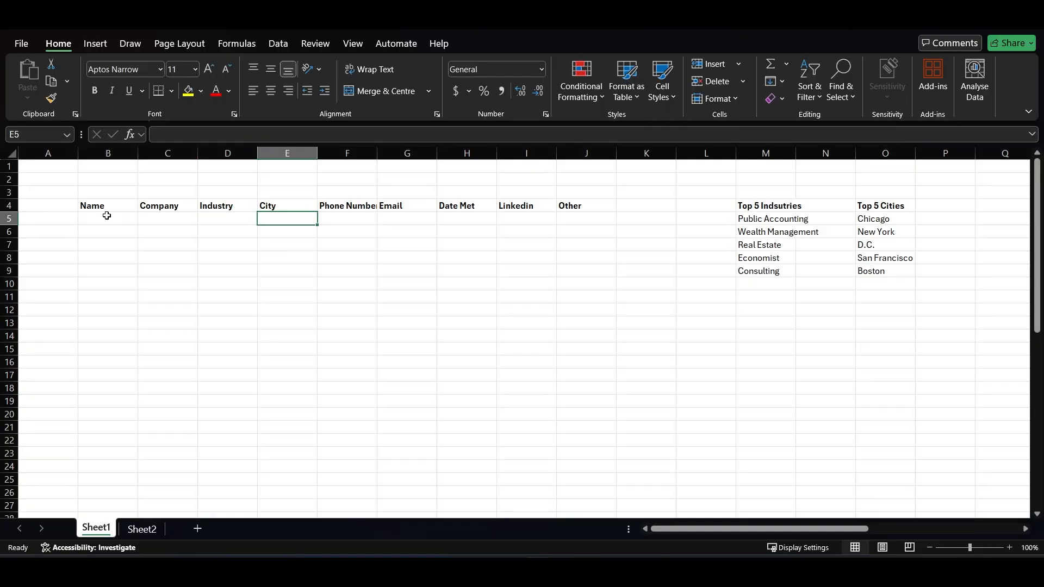
{"action": "key", "text": "Tab"}
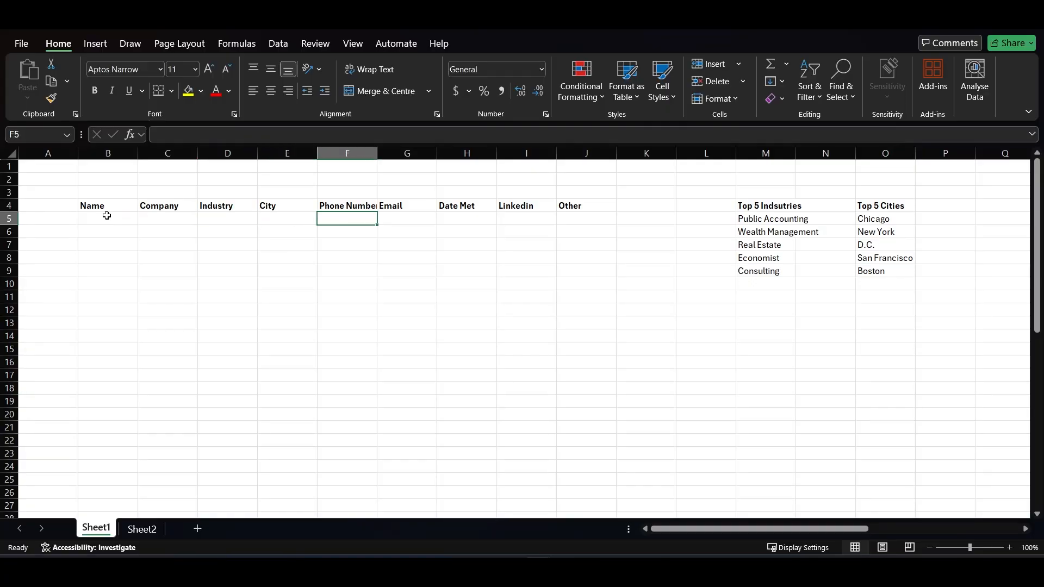
{"action": "key", "text": "BackSpace"}
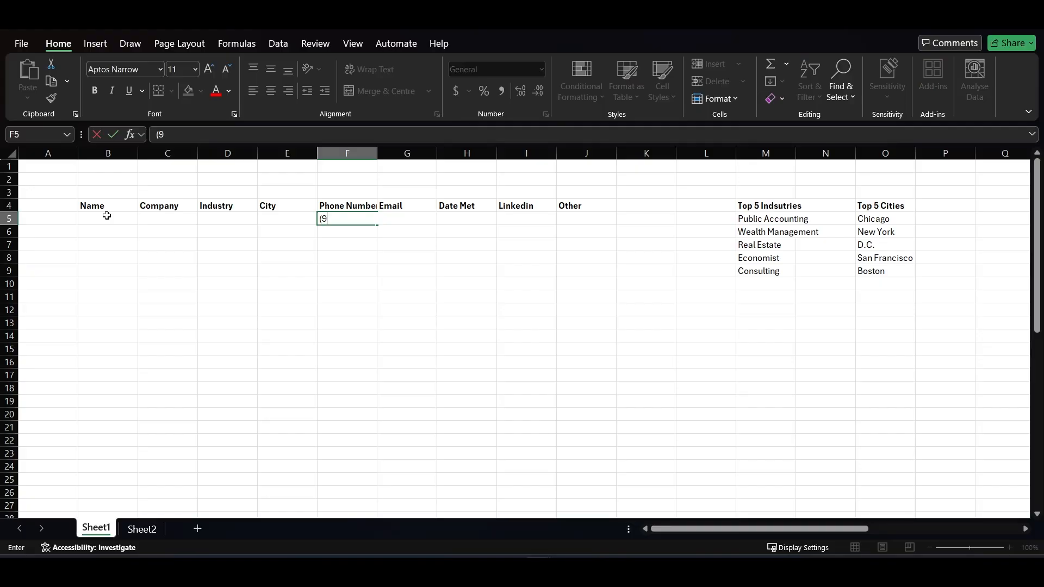
{"action": "key", "text": "Return"}
{"action": "key", "text": "ctrl+z"}
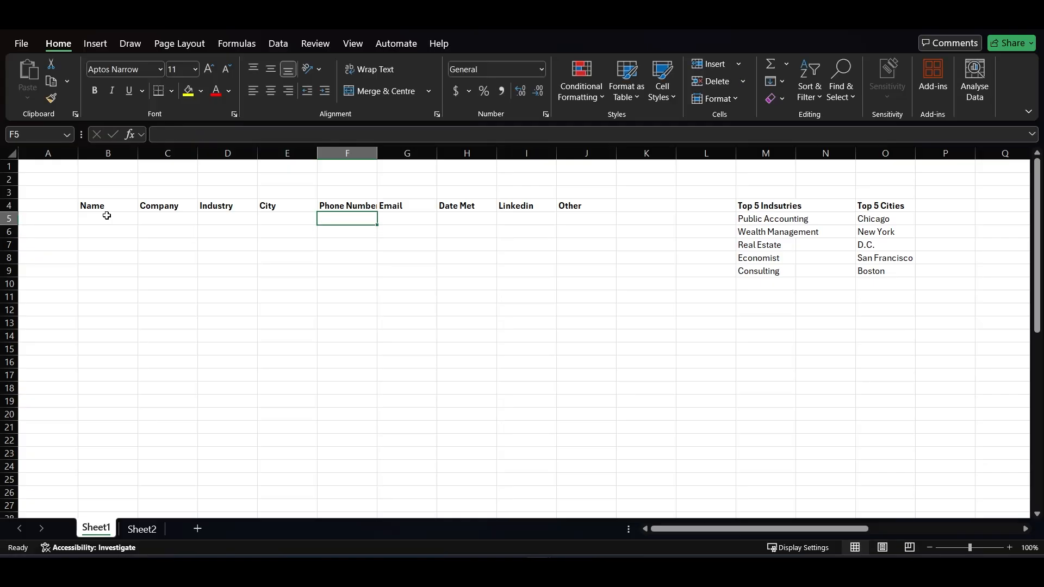
Apply the custom number format (###) ###-#### to the phone number cell F5
{"action": "left_click", "coordinate": [542, 69]}
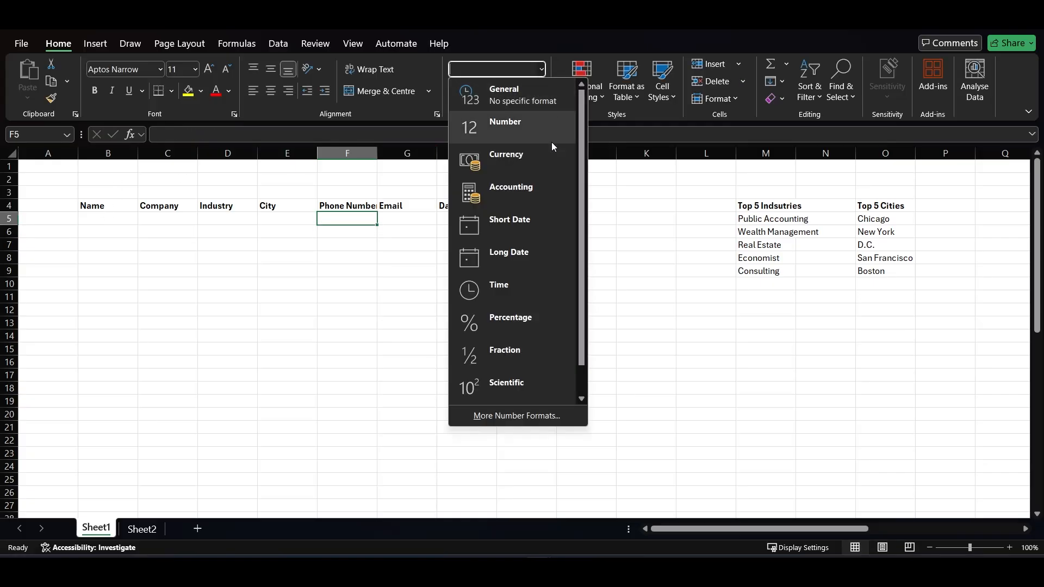
{"action": "left_click", "coordinate": [504, 415]}
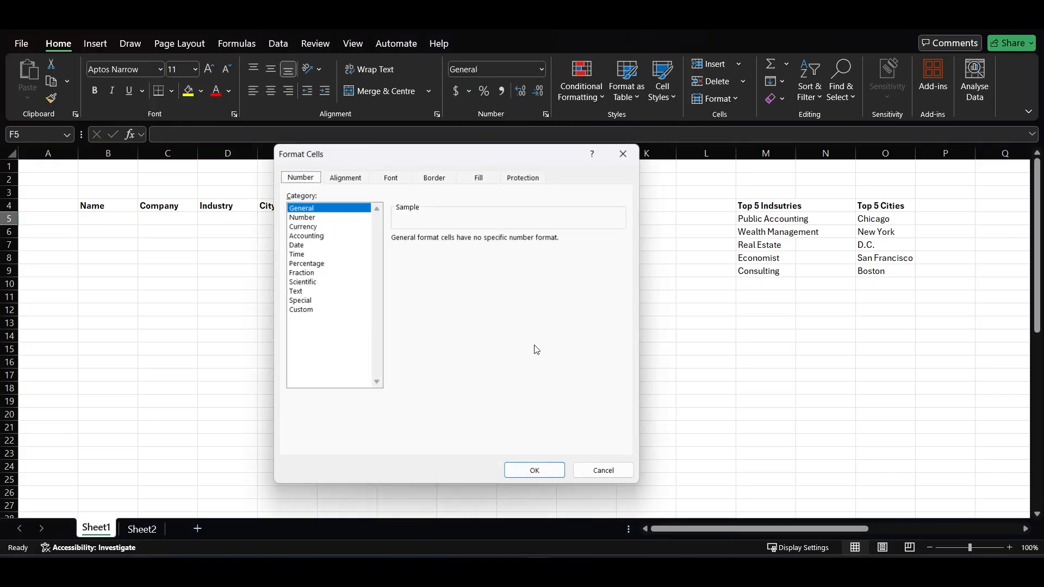
{"action": "left_click", "coordinate": [305, 311]}
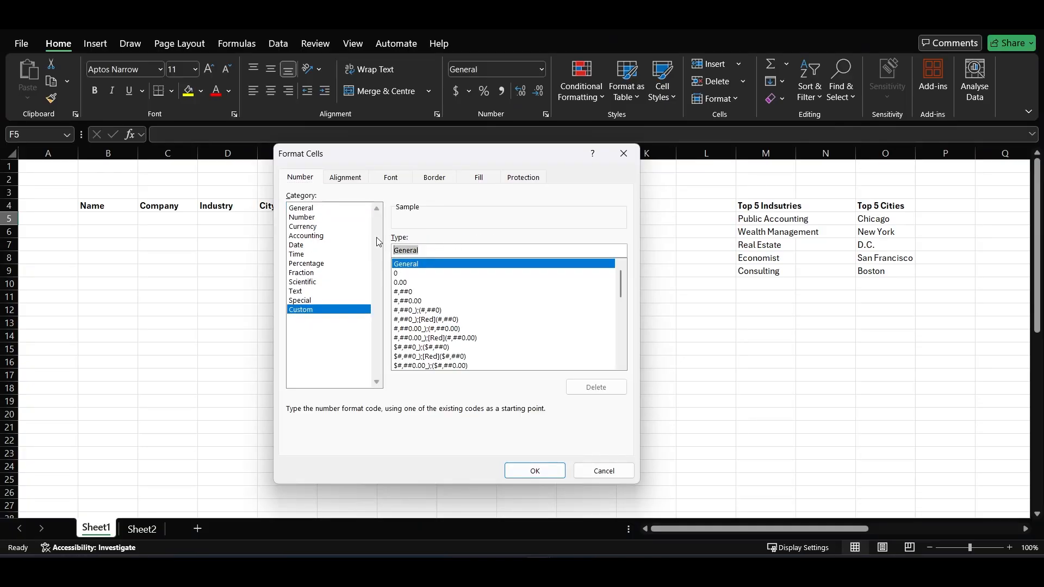
{"action": "key", "text": "BackSpace"}
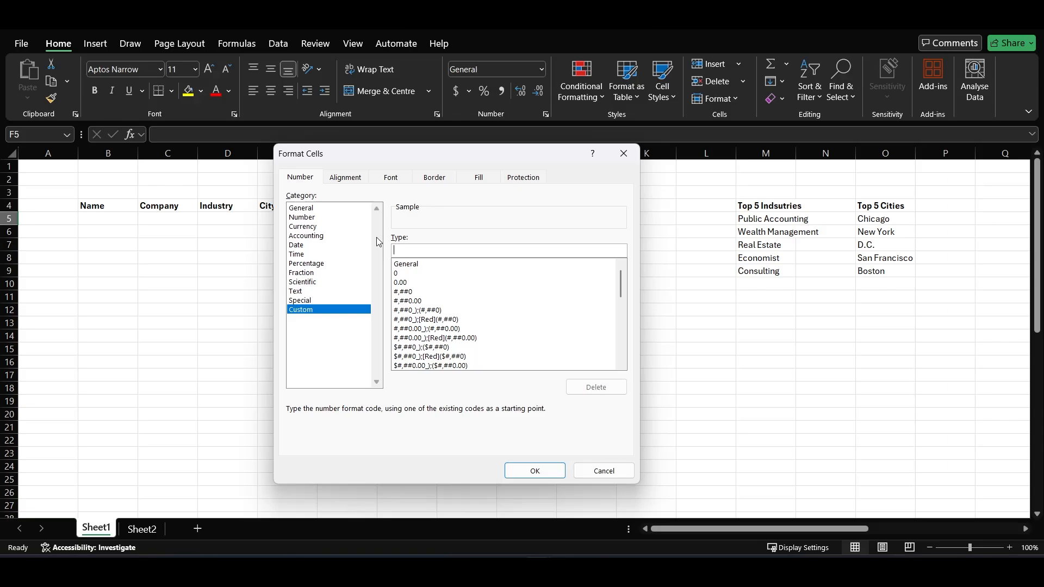
{"action": "type", "text": "(###) ###-####"}
{"action": "left_click", "coordinate": [527, 473]}
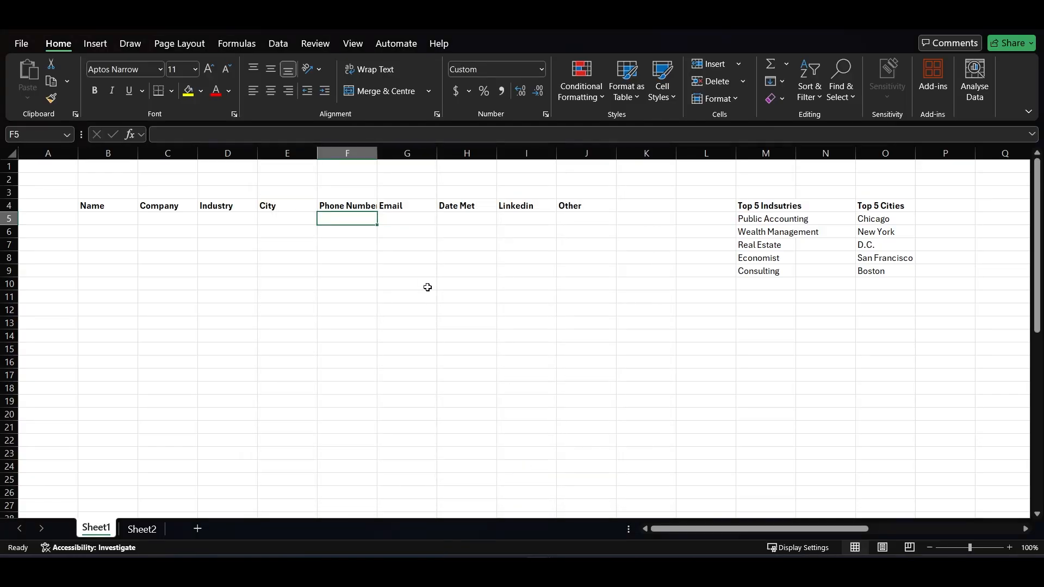
Test the phone format in F5 with a sample ten-digit number, and undo the entry
{"action": "type", "text": "1111111111"}
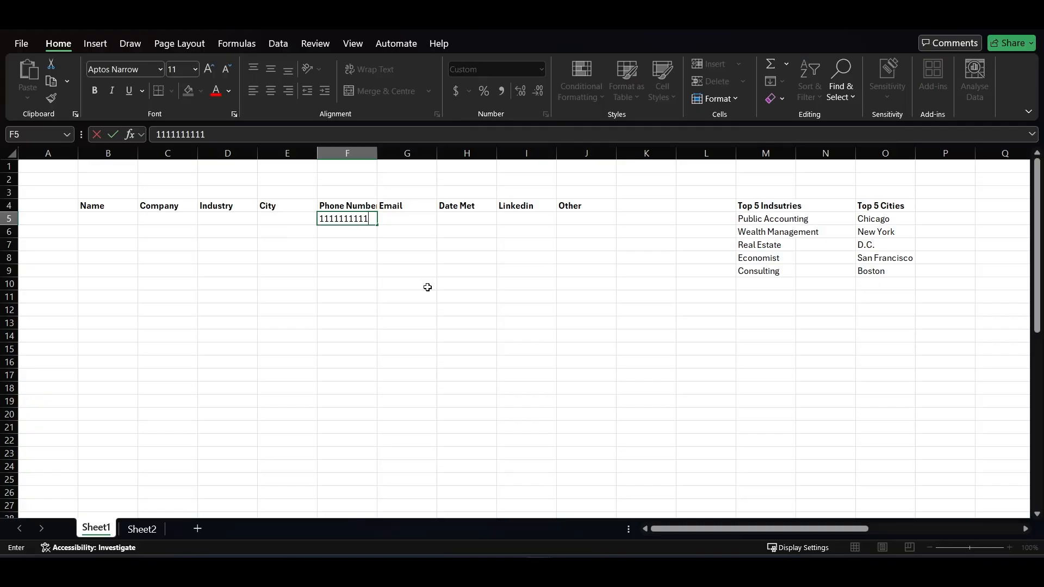
{"action": "key", "text": "Return"}
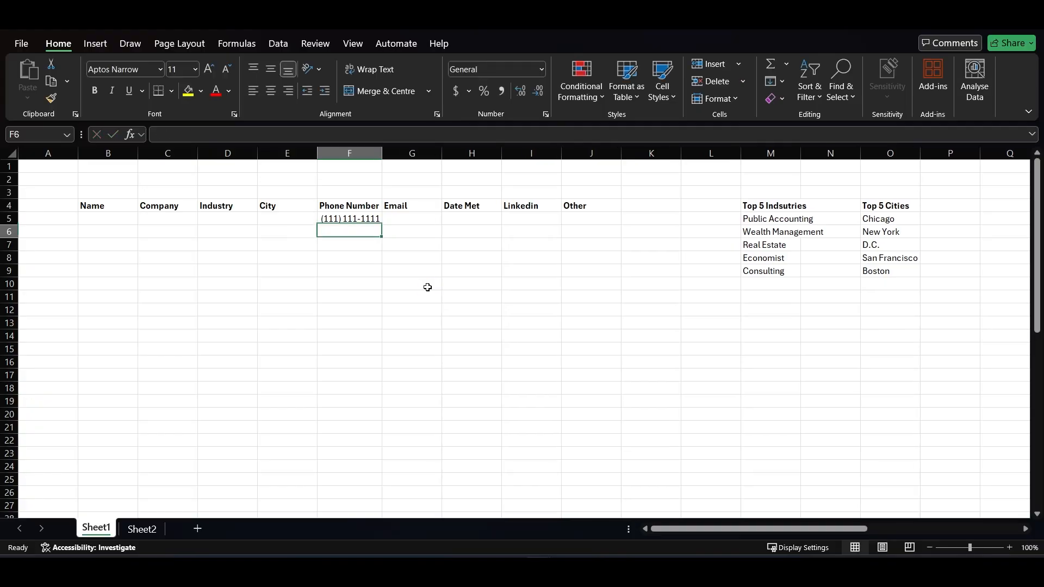
{"action": "key", "text": "ctrl+z"}
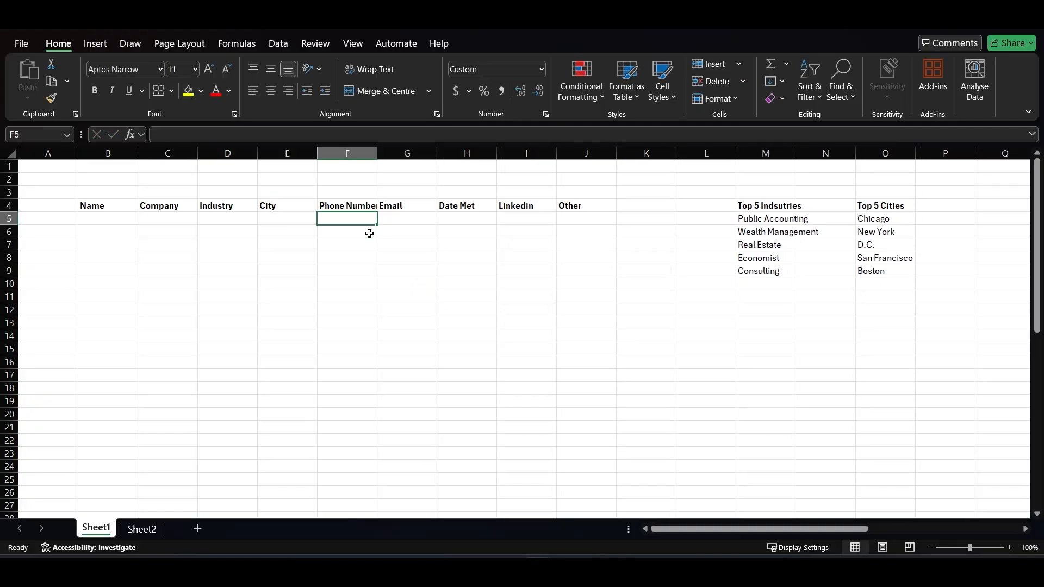
Format cell H5 under Date Met as Short Date
{"action": "key", "text": "Right"}
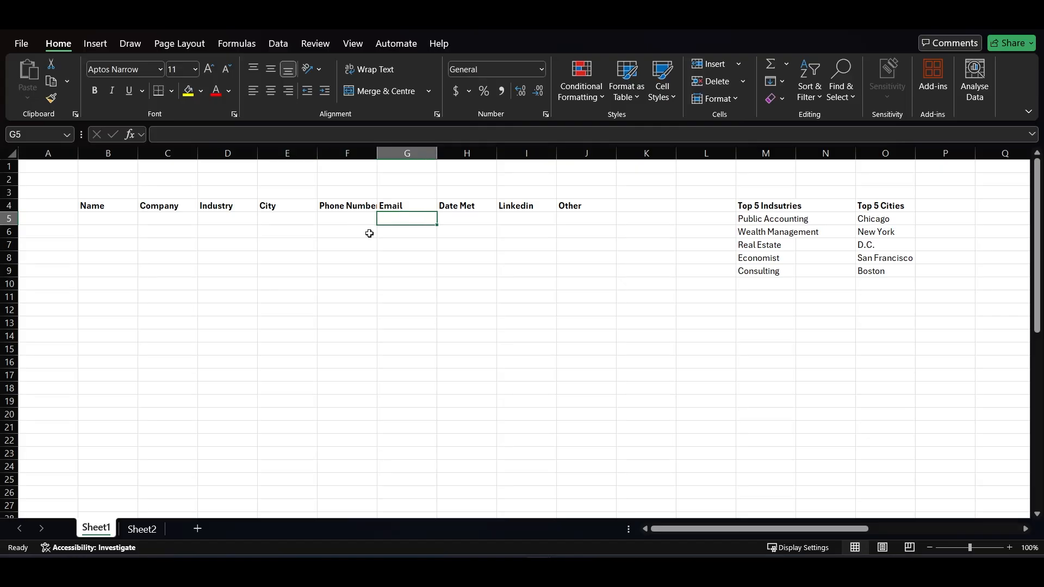
{"action": "key", "text": "Right"}
{"action": "left_click", "coordinate": [523, 69]}
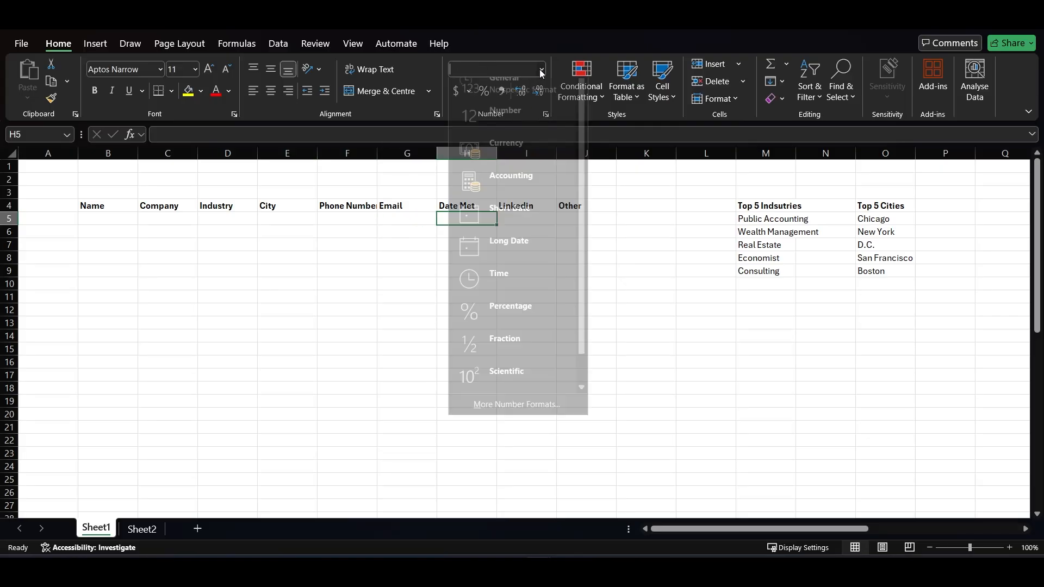
{"action": "left_click", "coordinate": [523, 225]}
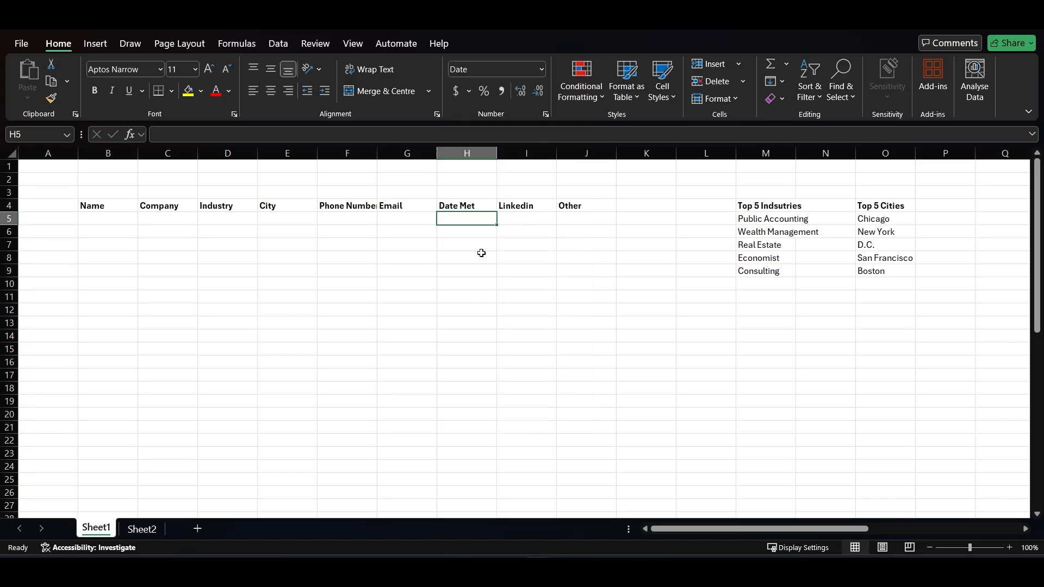
Insert a checkbox in cell I5 under Linkedin
{"action": "key", "text": "Right"}
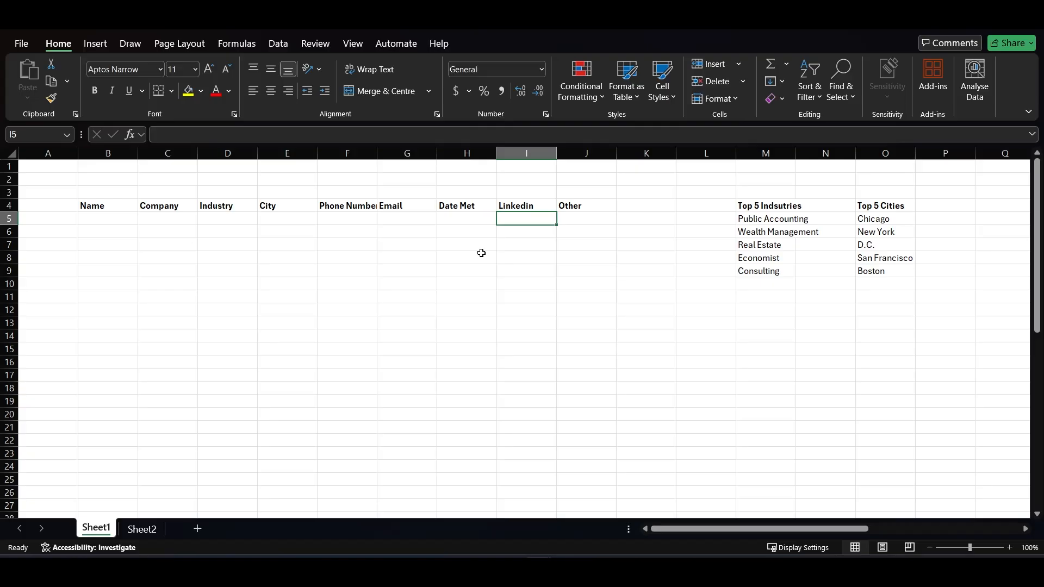
{"action": "left_click", "coordinate": [96, 45]}
{"action": "left_click", "coordinate": [346, 86]}
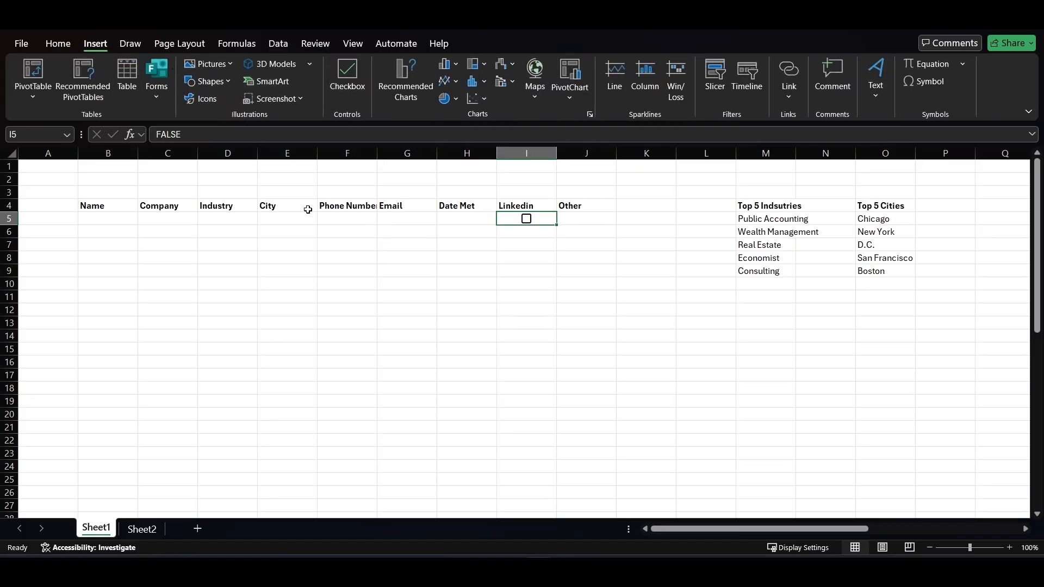
{"action": "left_click", "coordinate": [305, 243]}
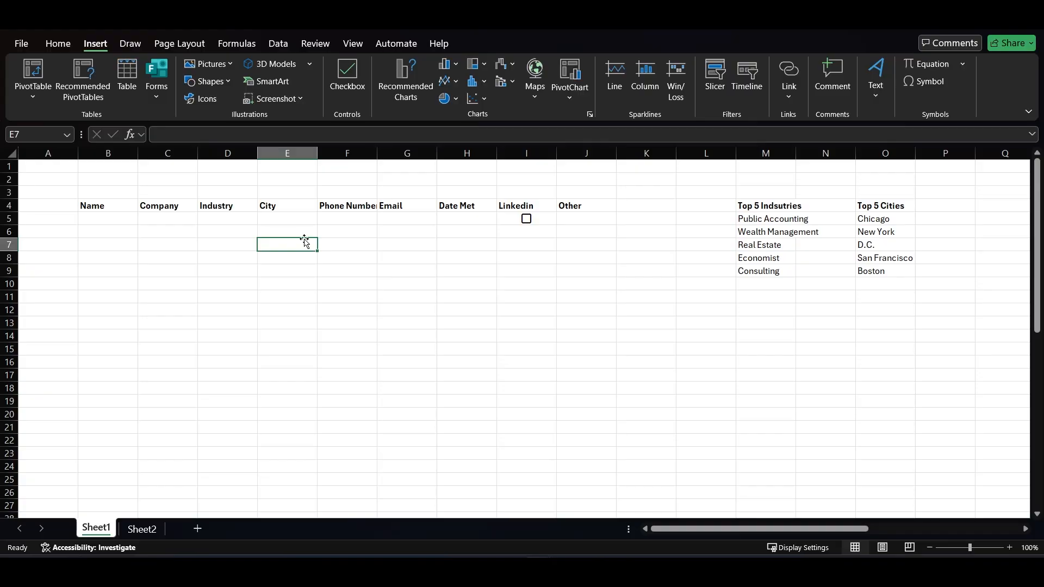
Add list data validation to D5 under Industry with source =$M$5:$M$9, and open the cell's drop-down to check the choices
{"action": "left_click", "coordinate": [242, 219]}
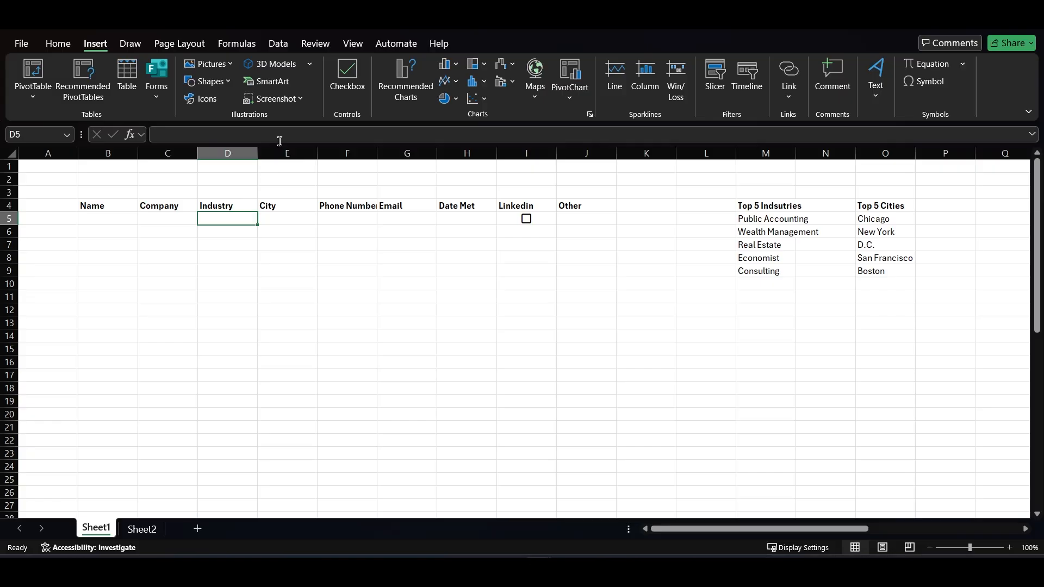
{"action": "left_click", "coordinate": [278, 46]}
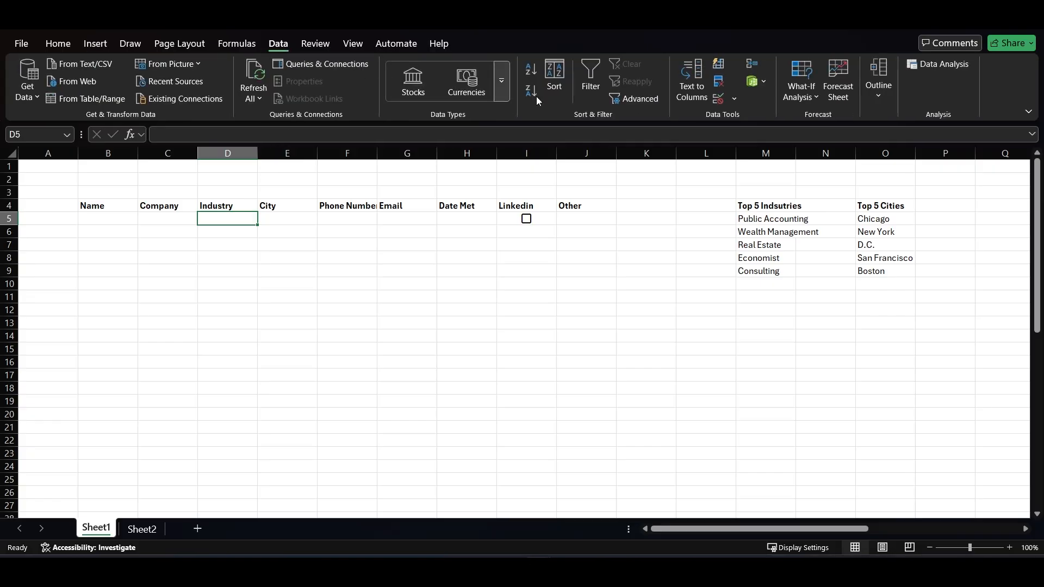
{"action": "left_click", "coordinate": [733, 99]}
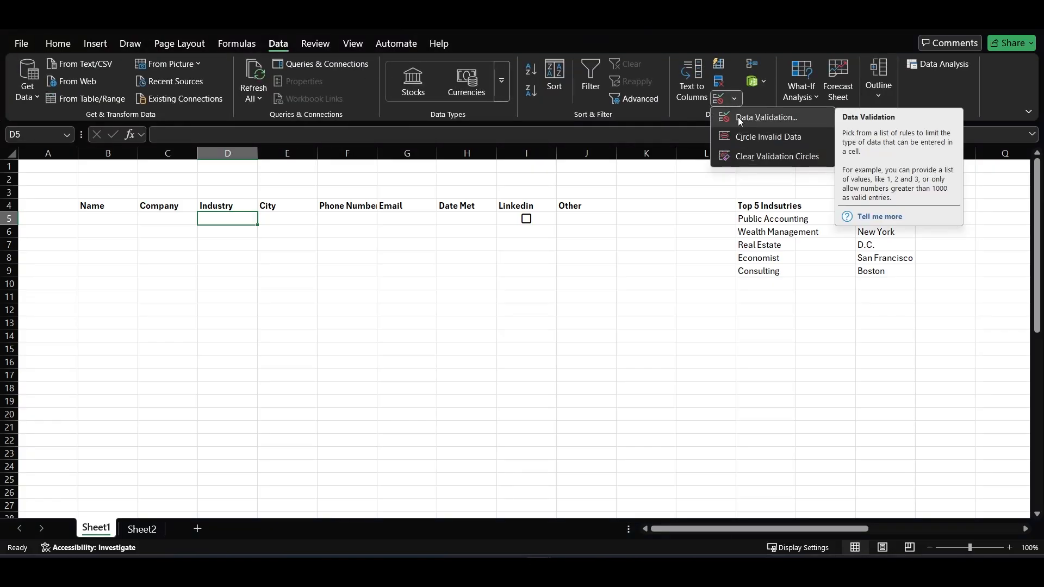
{"action": "left_click", "coordinate": [738, 116]}
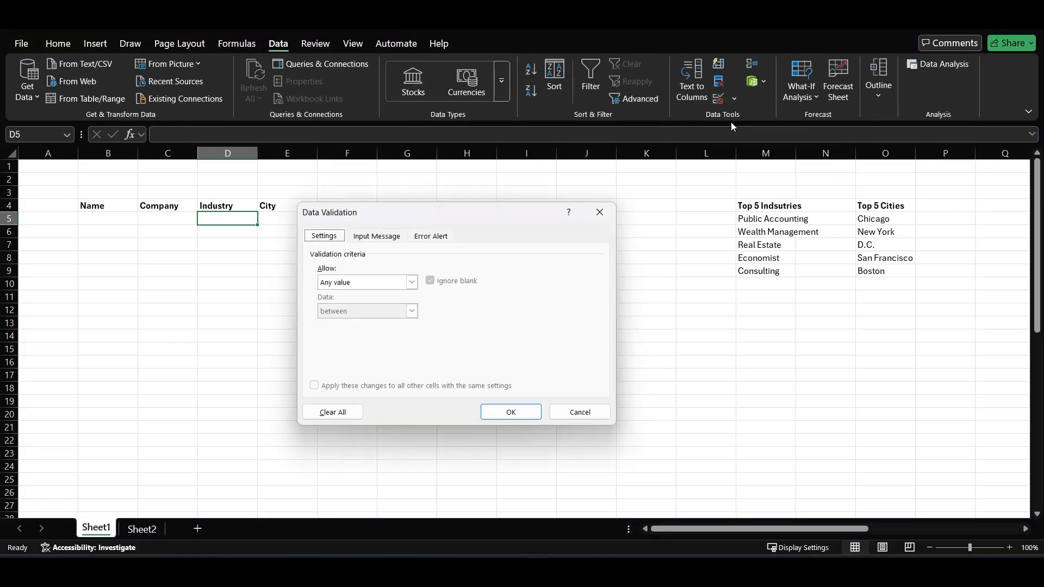
{"action": "left_click", "coordinate": [412, 278]}
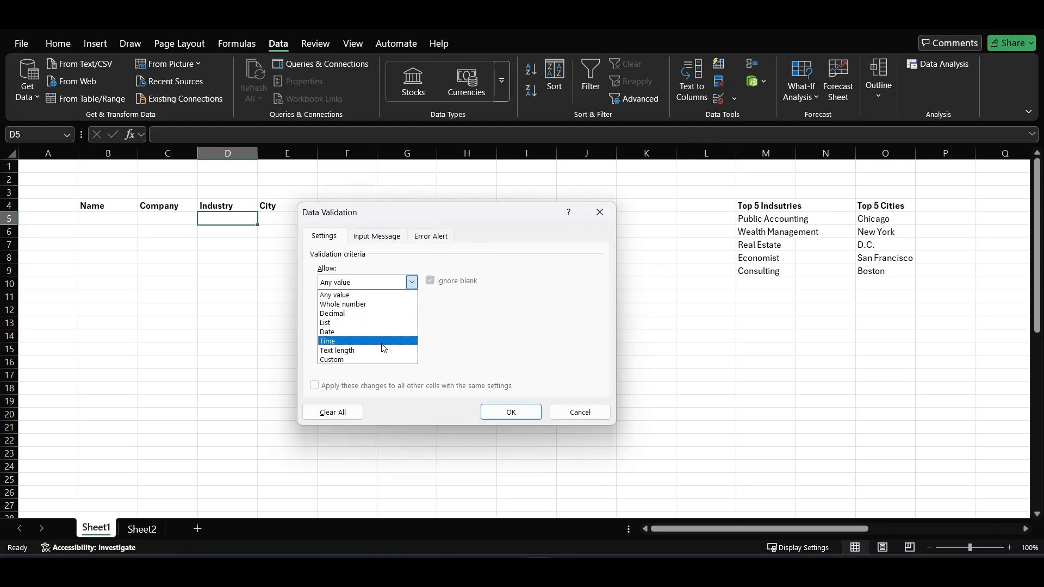
{"action": "left_click", "coordinate": [378, 323]}
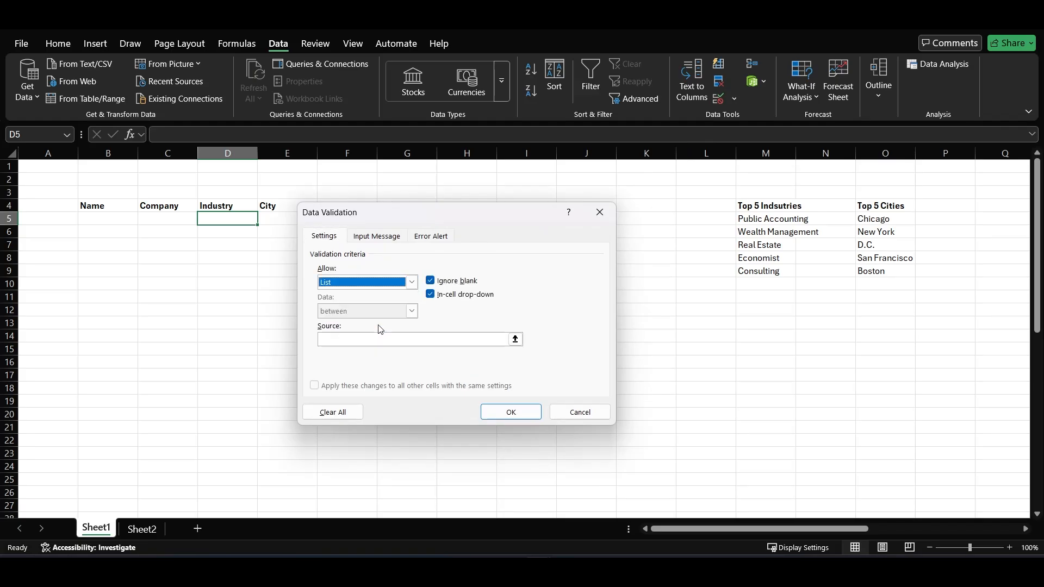
{"action": "left_click", "coordinate": [380, 337]}
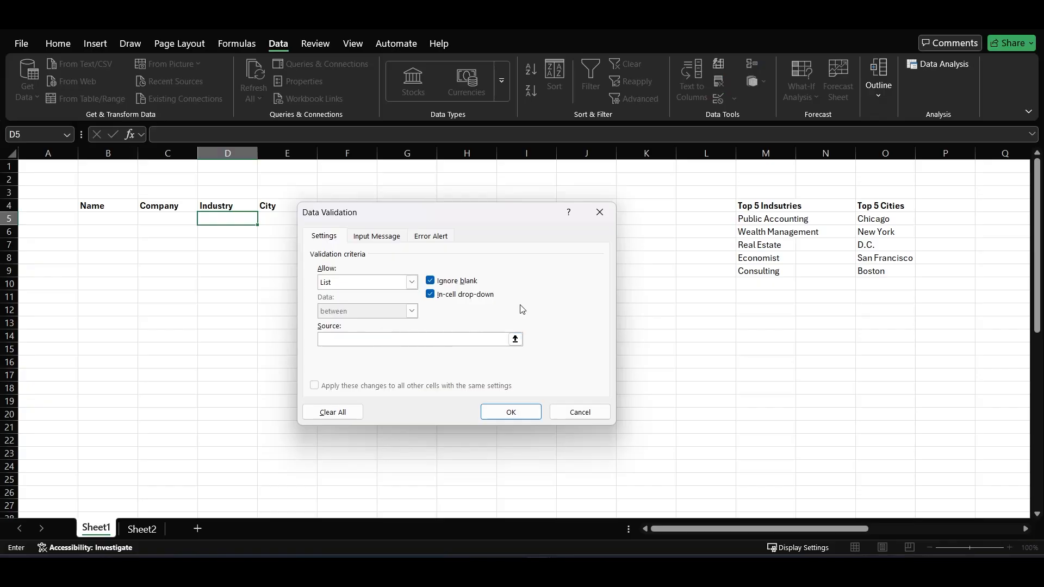
{"action": "left_click_drag", "start_coordinate": [738, 218], "coordinate": [748, 268]}
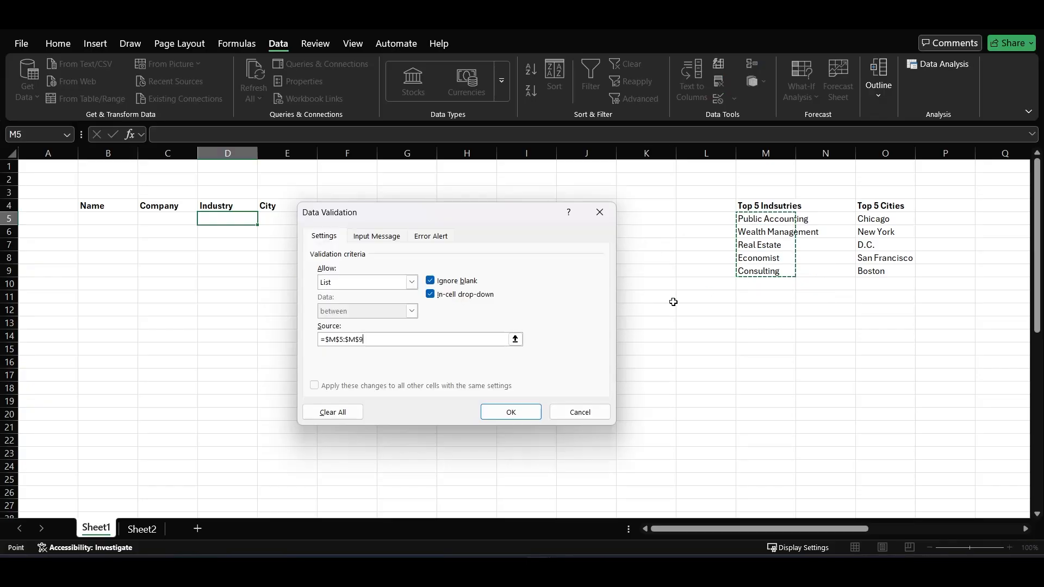
{"action": "left_click", "coordinate": [511, 412]}
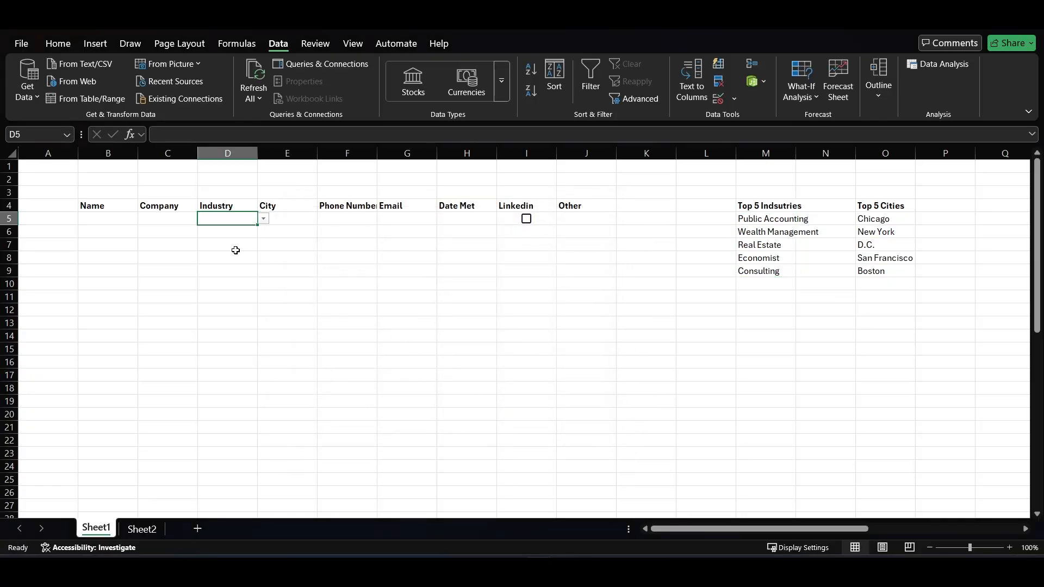
{"action": "left_click", "coordinate": [264, 219]}
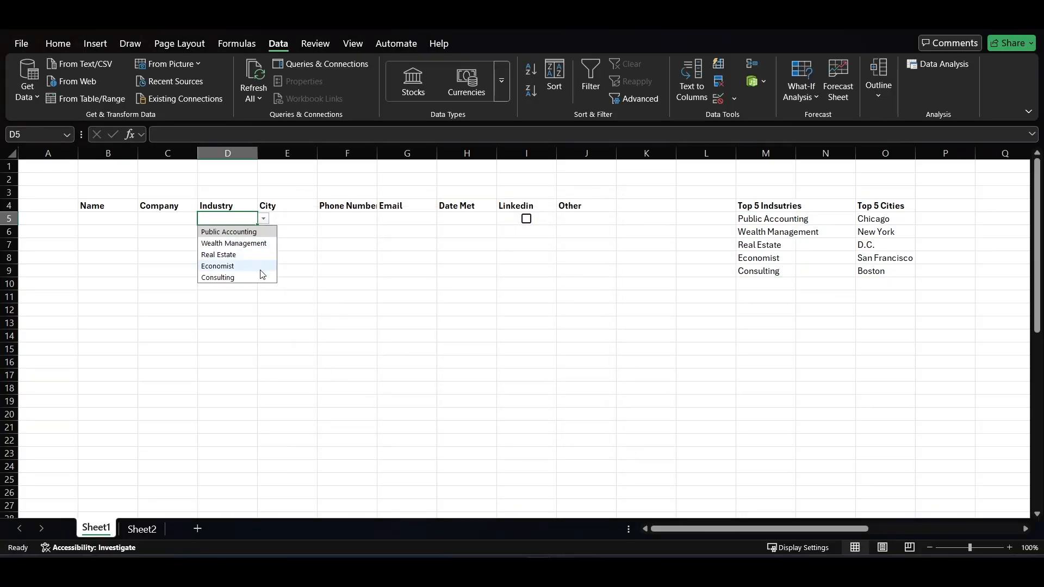
Add list data validation to E5 under City with source =$O$5:$O$9
{"action": "left_click", "coordinate": [265, 220]}
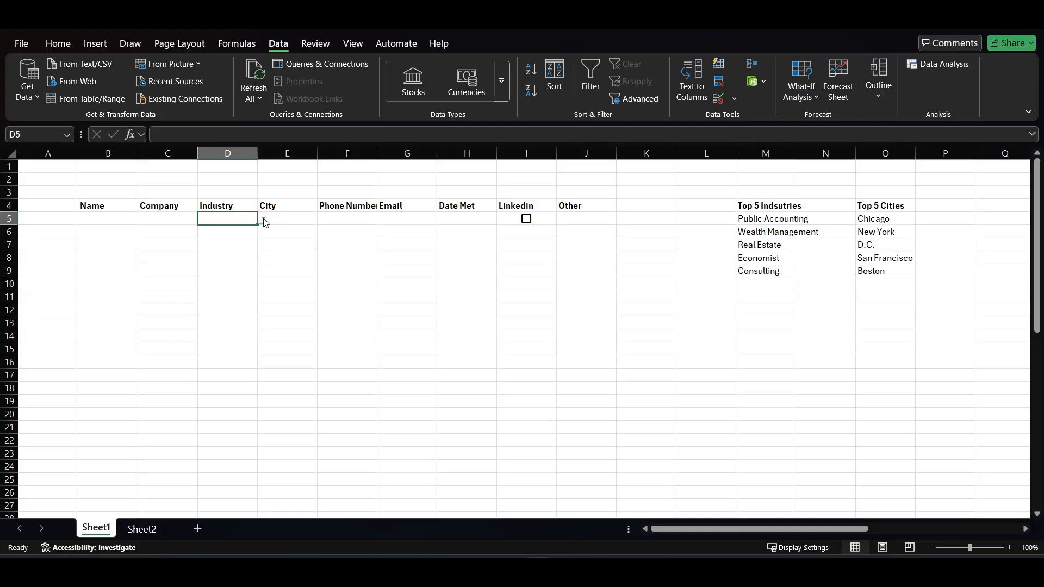
{"action": "left_click", "coordinate": [272, 220]}
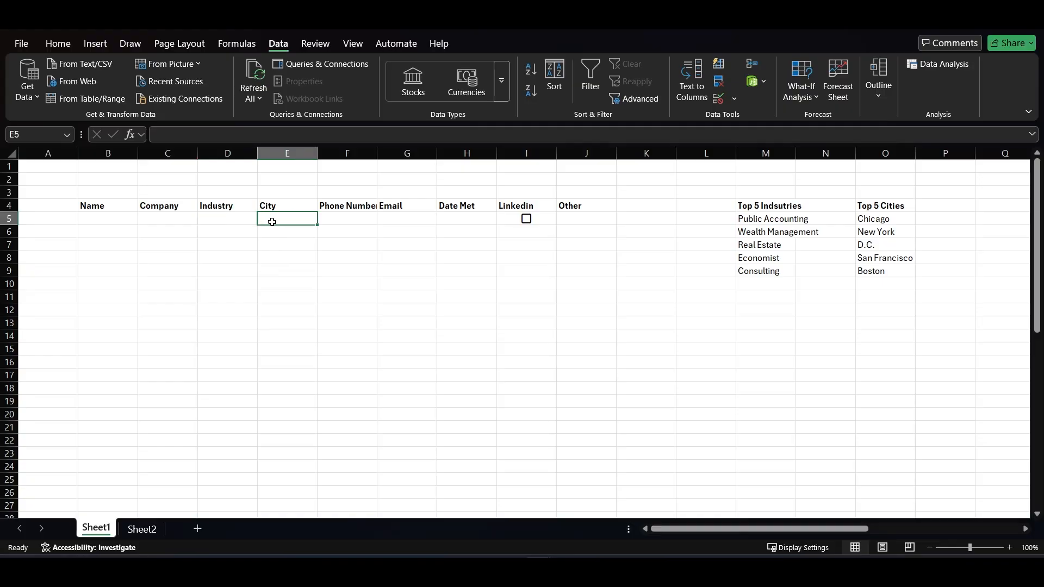
{"action": "left_click", "coordinate": [734, 98]}
{"action": "left_click", "coordinate": [761, 114]}
{"action": "left_click", "coordinate": [412, 282]}
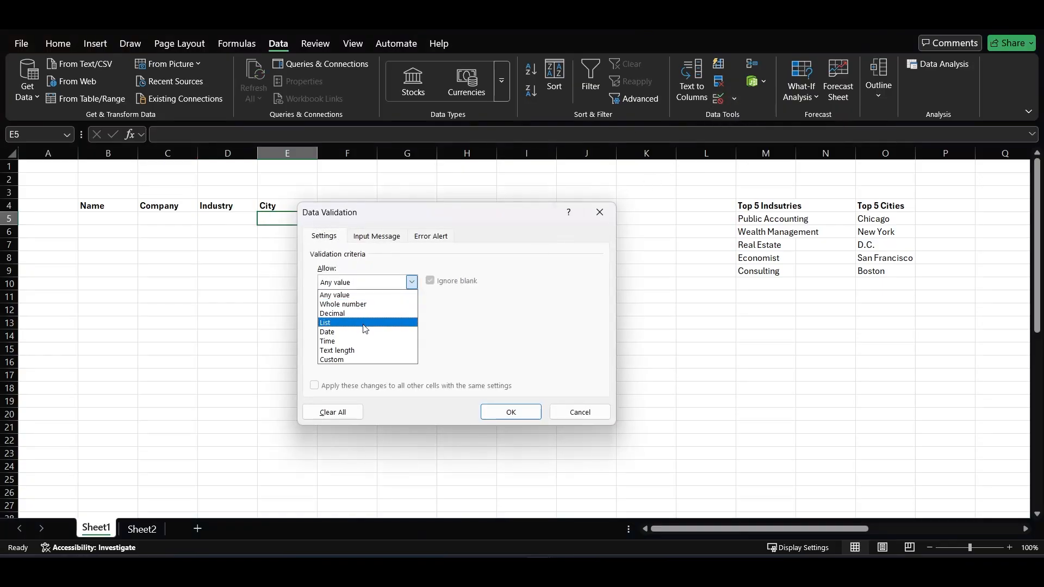
{"action": "left_click", "coordinate": [364, 324]}
{"action": "left_click", "coordinate": [366, 338]}
{"action": "left_click_drag", "start_coordinate": [869, 218], "coordinate": [869, 271]}
{"action": "left_click", "coordinate": [503, 411]}
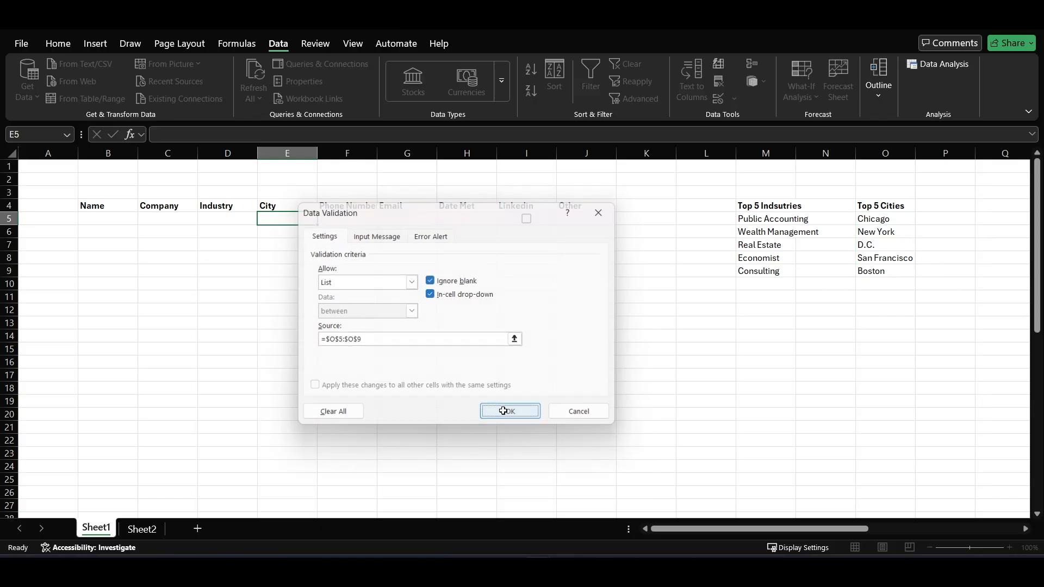
{"action": "left_click", "coordinate": [422, 362]}
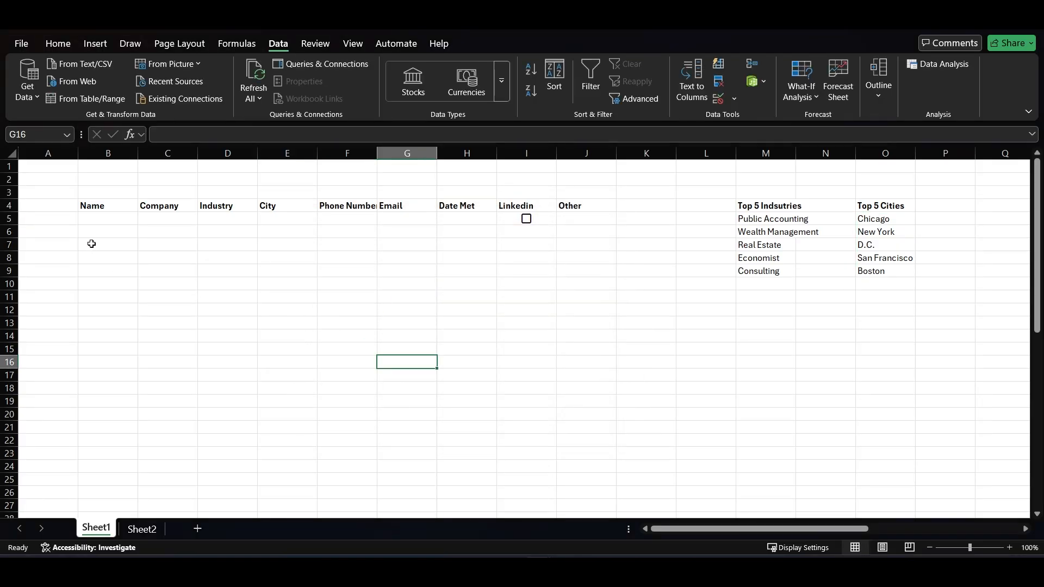
Fill the row 5 setup in B5:J5 down through row 53
{"action": "left_click_drag", "start_coordinate": [91, 220], "coordinate": [612, 501]}
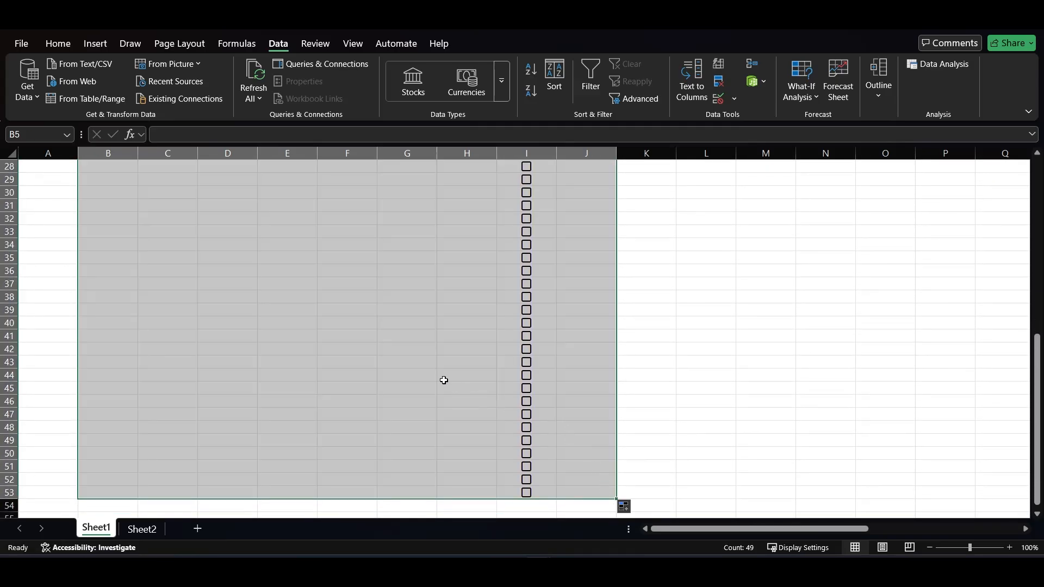
{"action": "scroll", "coordinate": [421, 375], "scroll_direction": "up", "scroll_amount": 8}
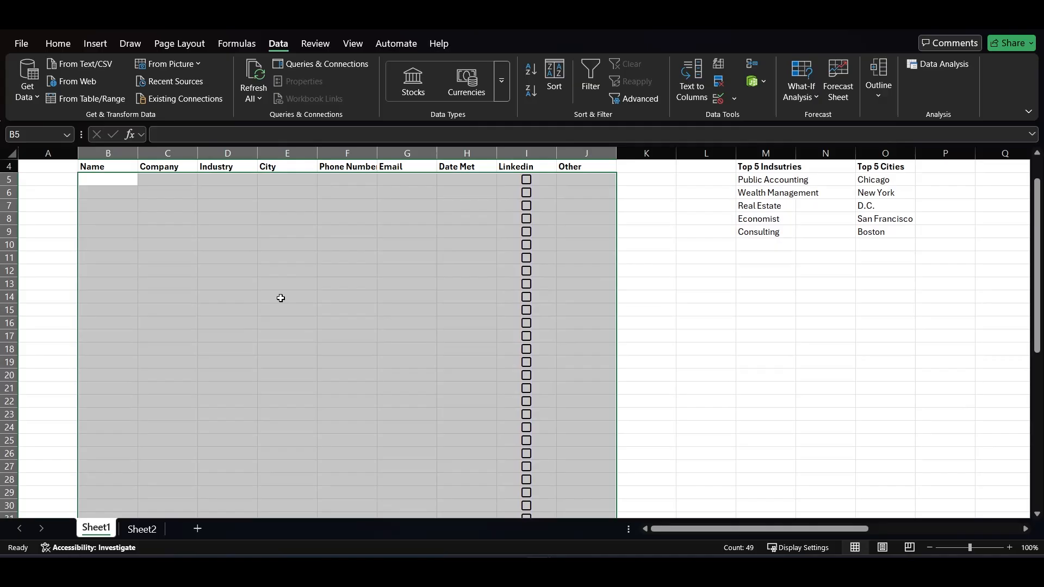
{"action": "scroll", "coordinate": [280, 298], "scroll_direction": "up", "scroll_amount": 1}
{"action": "left_click", "coordinate": [260, 258]}
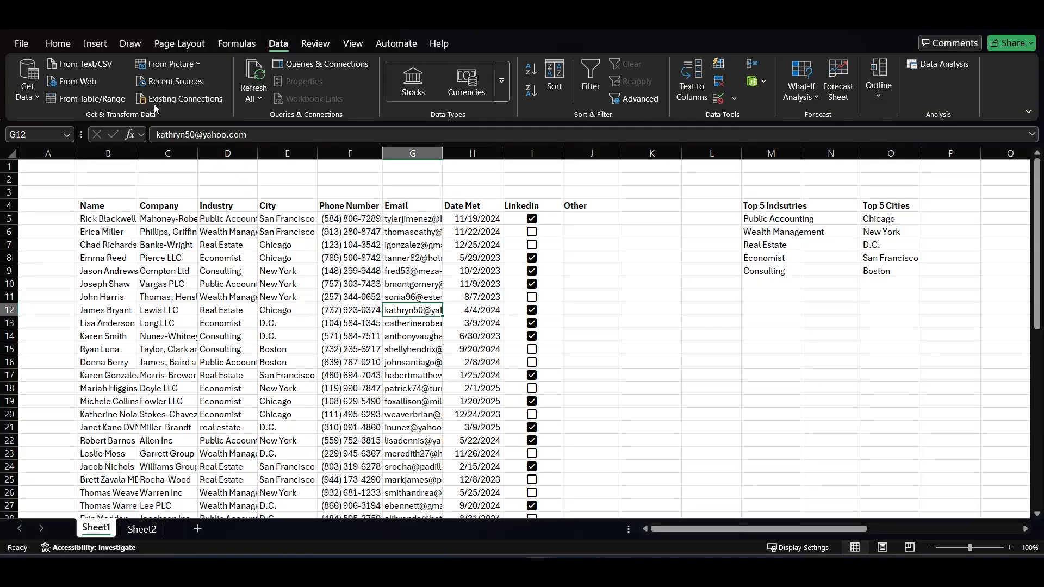
Insert a PivotTable from Sheet1!$B$4:$J$54 on a new worksheet
{"action": "left_click", "coordinate": [97, 44]}
{"action": "left_click", "coordinate": [33, 92]}
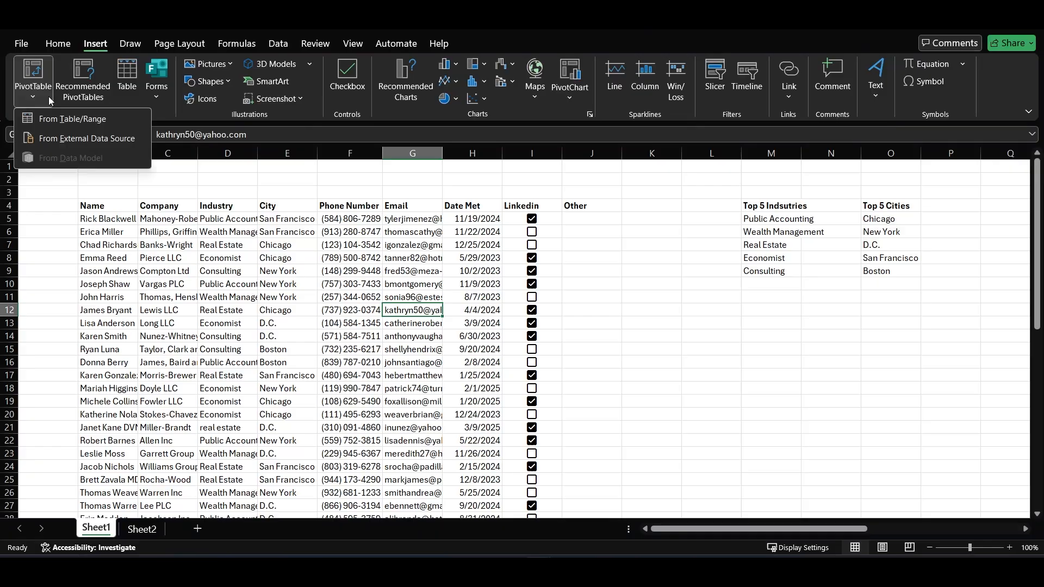
{"action": "left_click", "coordinate": [61, 118]}
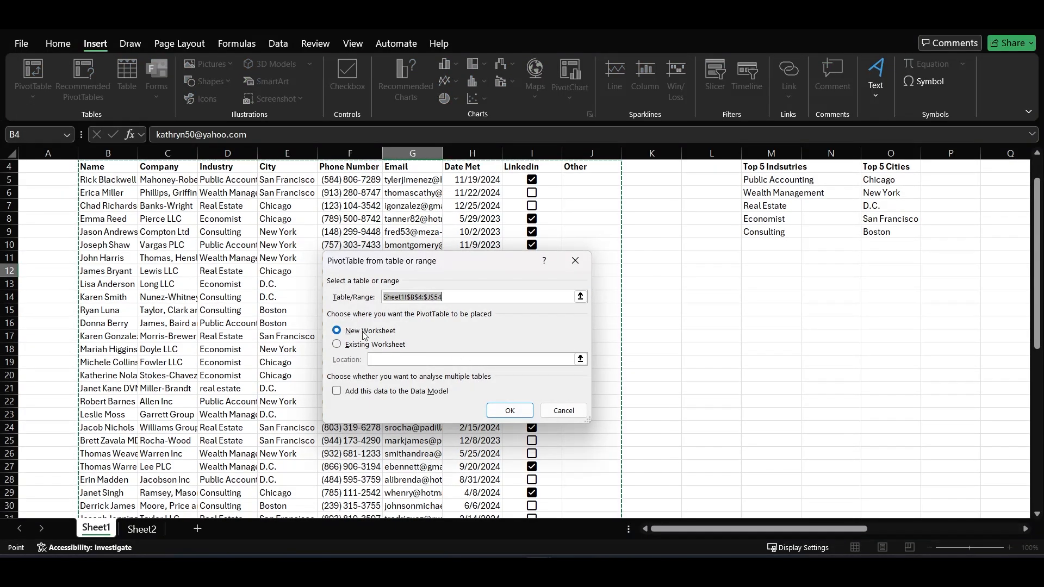
{"action": "left_click", "coordinate": [494, 411]}
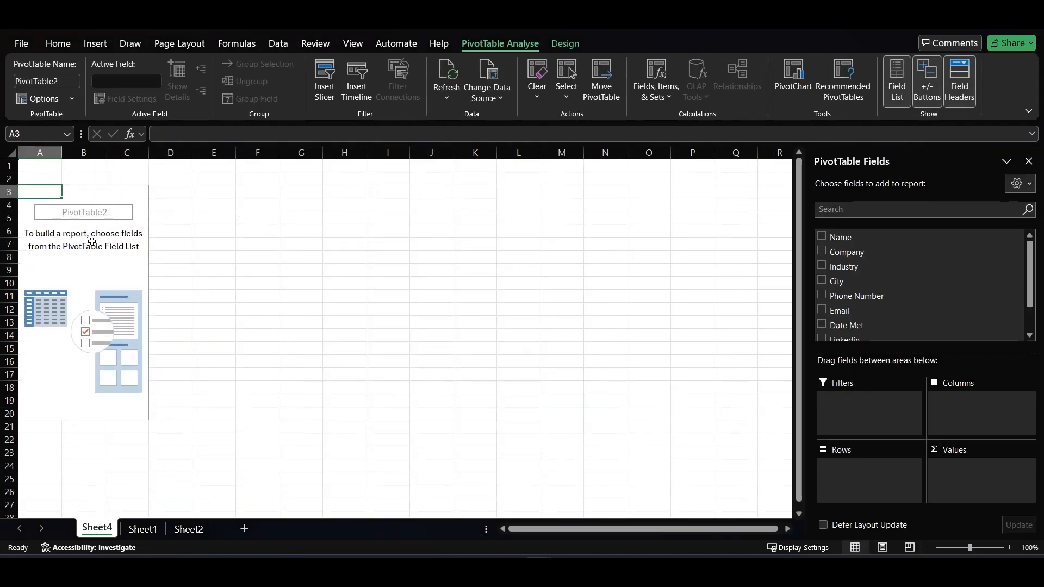
Set up the PivotTable with Years and Months of Date Met as rows and Count of Name as values
{"action": "scroll", "coordinate": [919, 285], "scroll_direction": "down", "scroll_amount": 2}
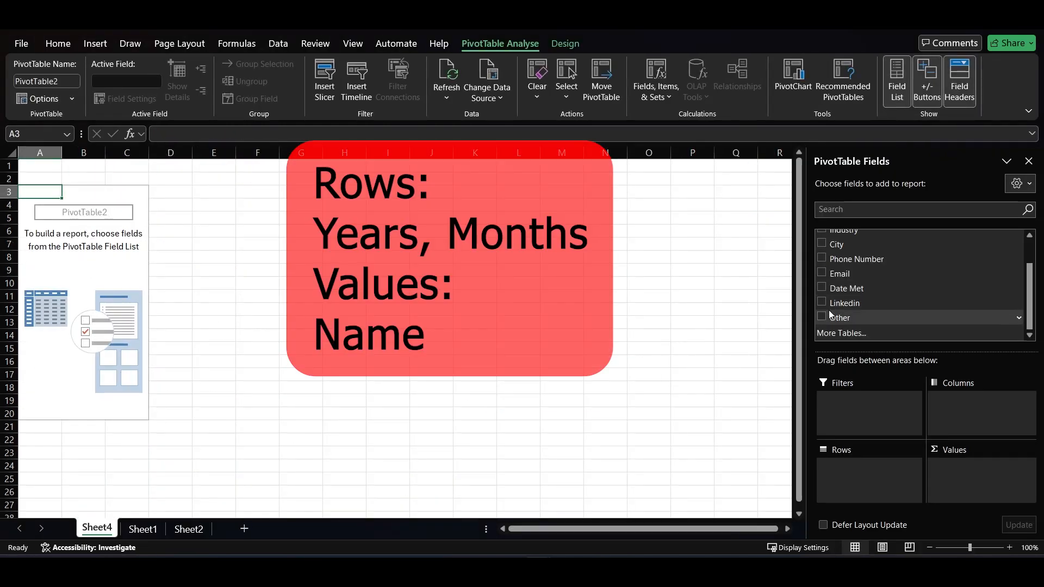
{"action": "left_click", "coordinate": [821, 287]}
{"action": "left_click_drag", "start_coordinate": [857, 481], "coordinate": [835, 294]}
{"action": "scroll", "coordinate": [827, 253], "scroll_direction": "up", "scroll_amount": 3}
{"action": "left_click_drag", "start_coordinate": [840, 237], "coordinate": [943, 468]}
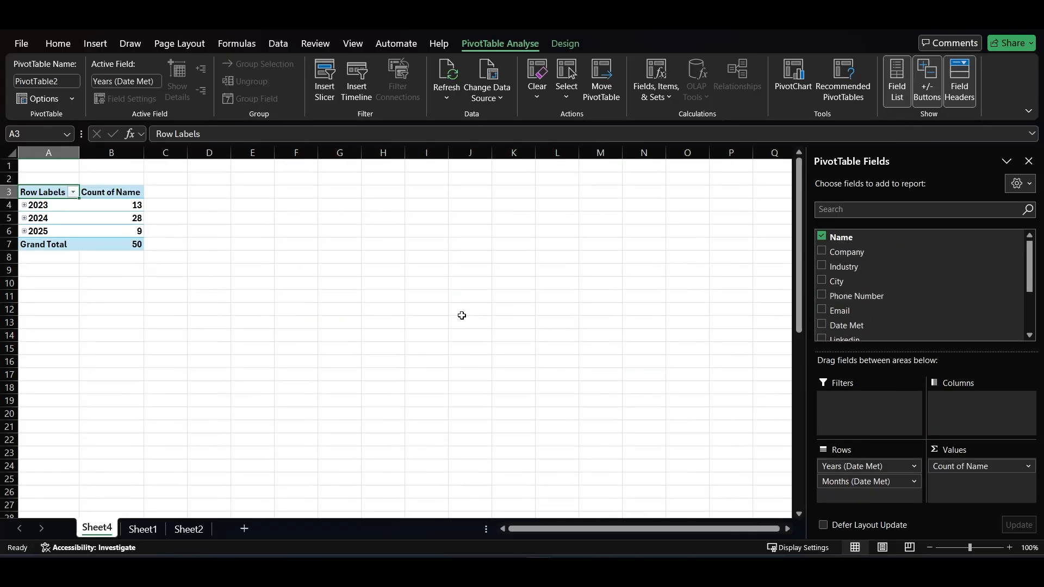
Expand the 2023, 2024 and 2025 rows of the PivotTable to show their months
{"action": "left_click", "coordinate": [25, 206]}
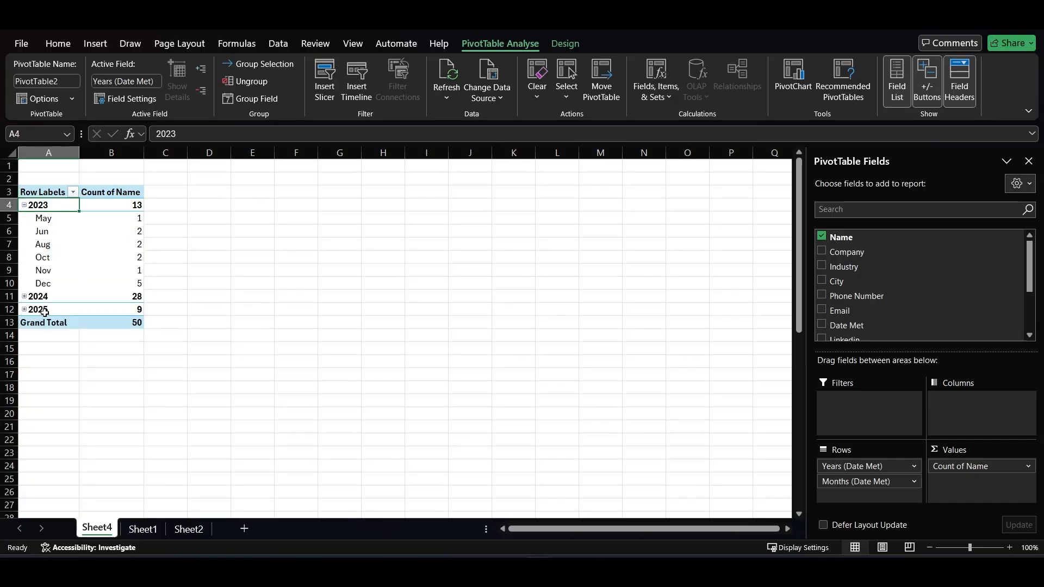
{"action": "left_click", "coordinate": [24, 297]}
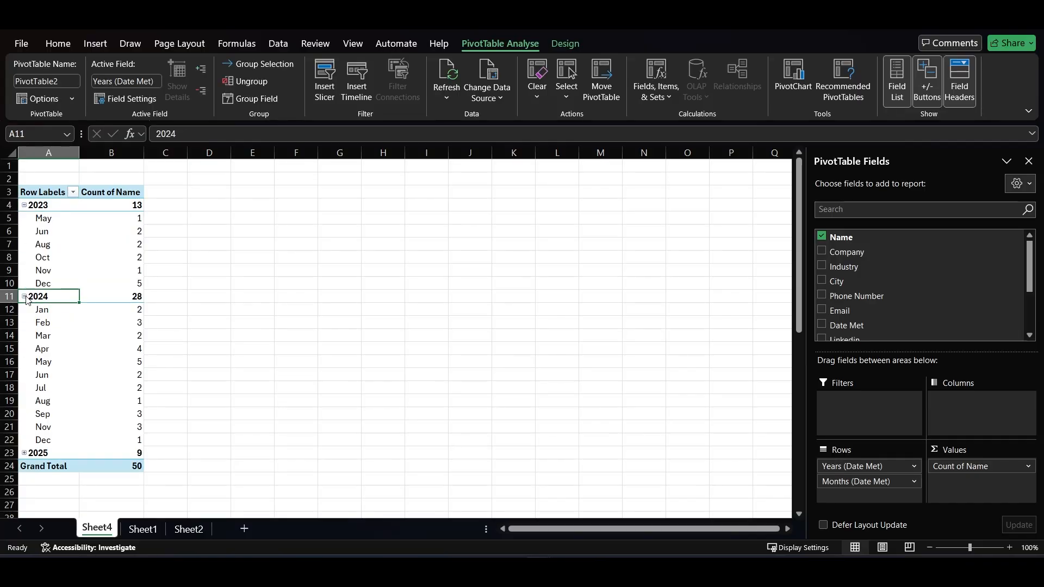
{"action": "left_click", "coordinate": [25, 453]}
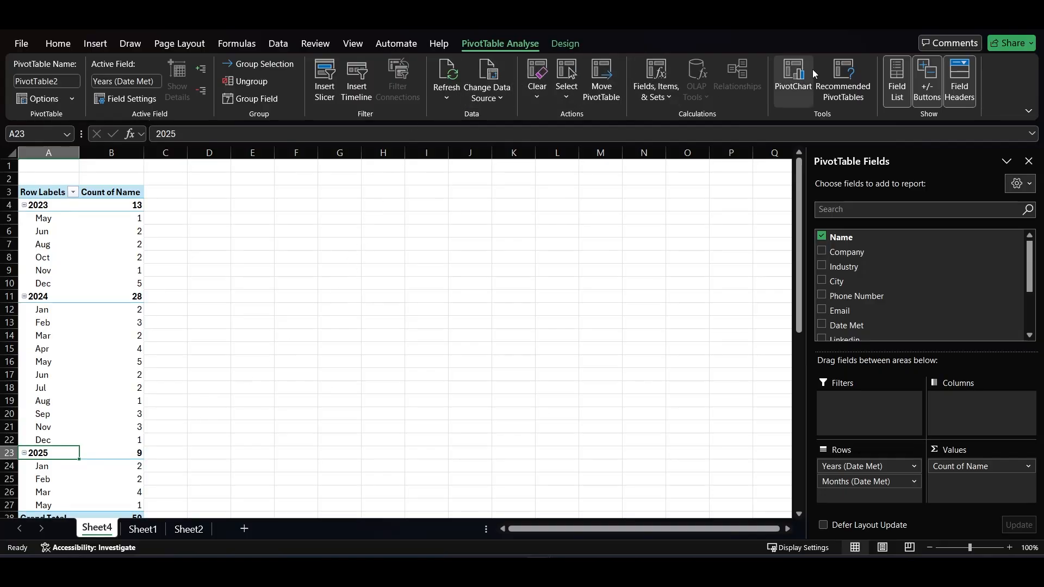
Insert a Clustered Column PivotChart from the Date Met PivotTable
{"action": "left_click", "coordinate": [794, 76]}
{"action": "mouse_move", "coordinate": [480, 229]}
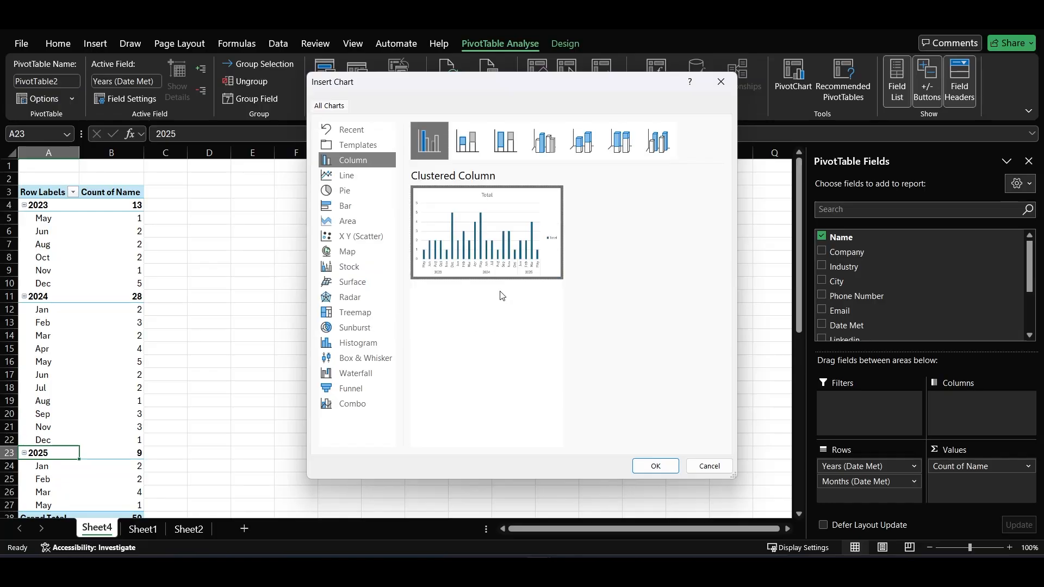
{"action": "left_click", "coordinate": [655, 464]}
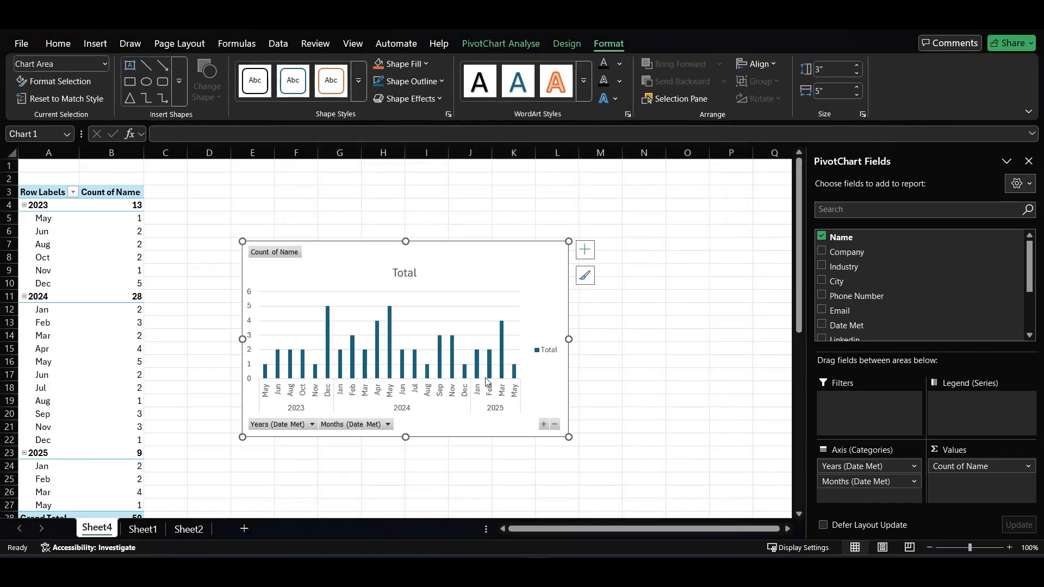
Move the PivotChart from Sheet4 to Sheet1 at K11, below the Top 5 lists
{"action": "key", "text": "Delete"}
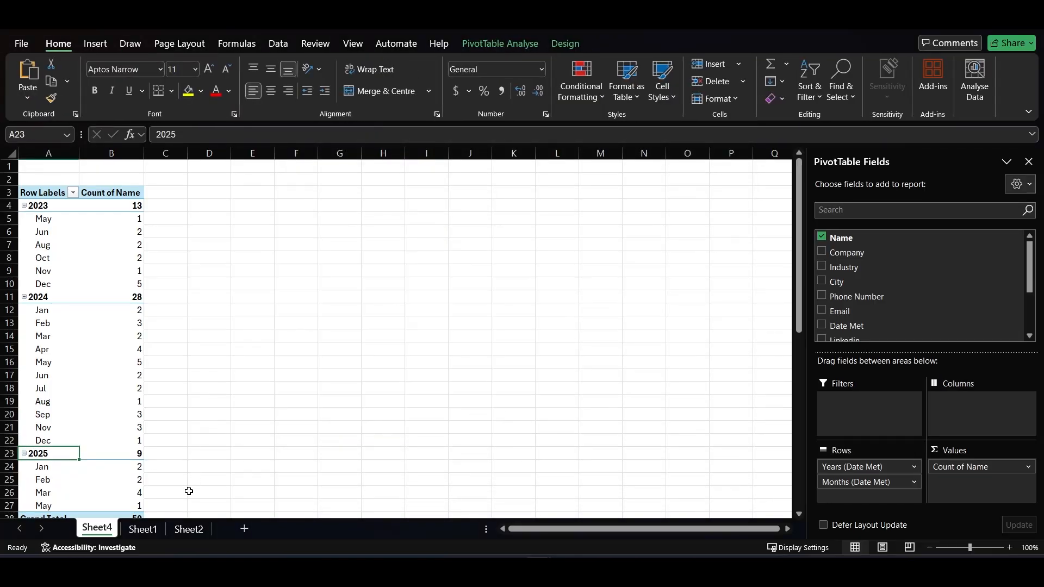
{"action": "left_click", "coordinate": [143, 529]}
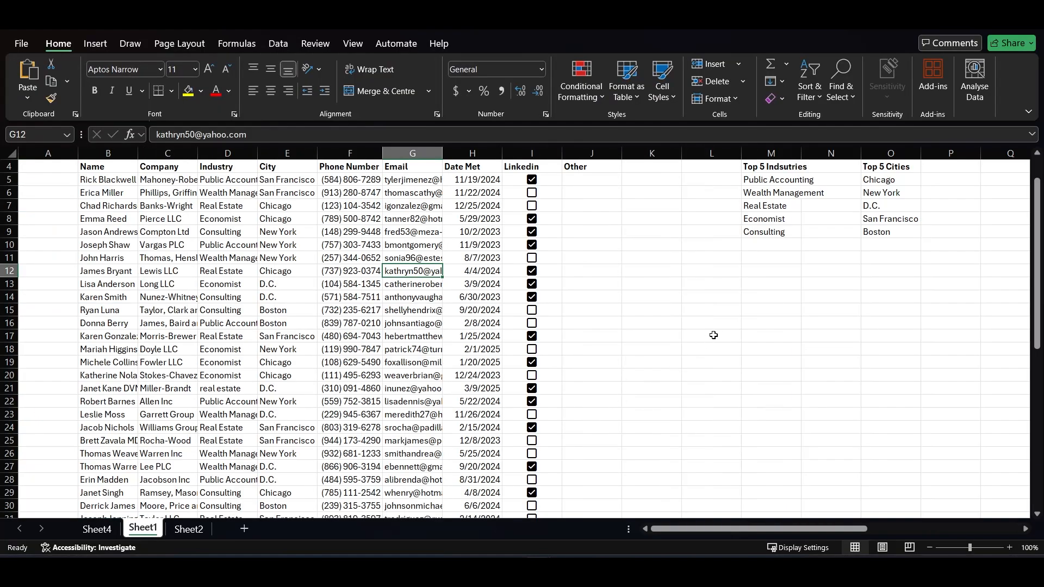
{"action": "left_click", "coordinate": [670, 257]}
{"action": "key", "text": "ctrl+v"}
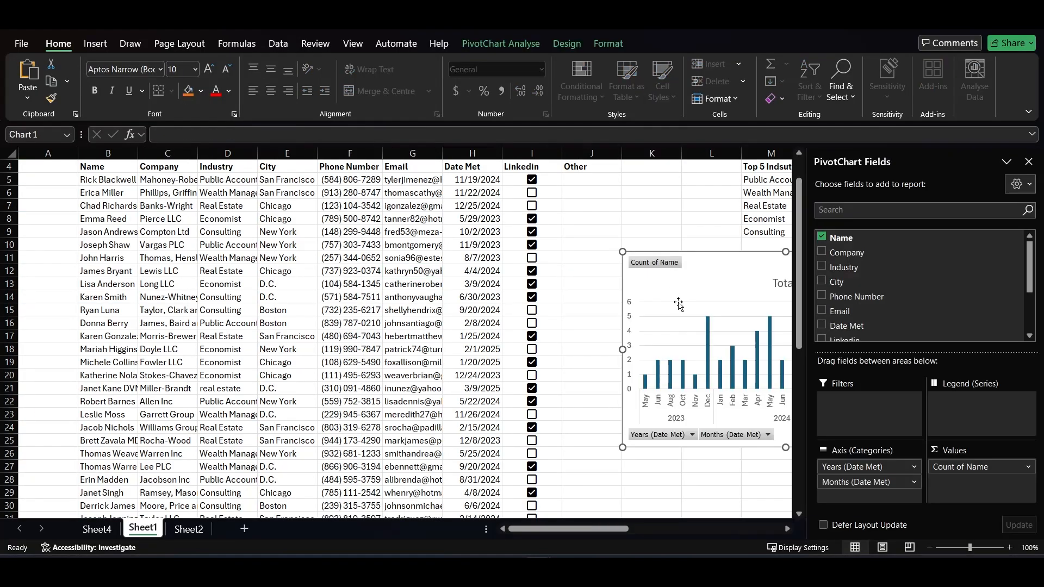
{"action": "left_click", "coordinate": [647, 180]}
{"action": "scroll", "coordinate": [663, 224], "scroll_direction": "up", "scroll_amount": 1}
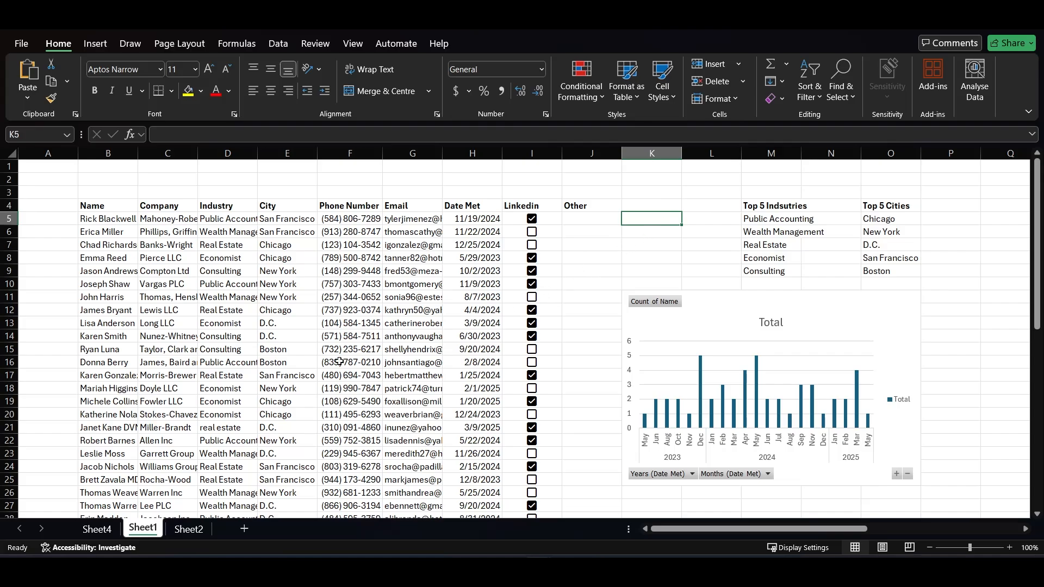
Copy the whole Date Met PivotTable on Sheet4 and paste it at E3
{"action": "left_click", "coordinate": [108, 527]}
{"action": "left_click", "coordinate": [106, 283]}
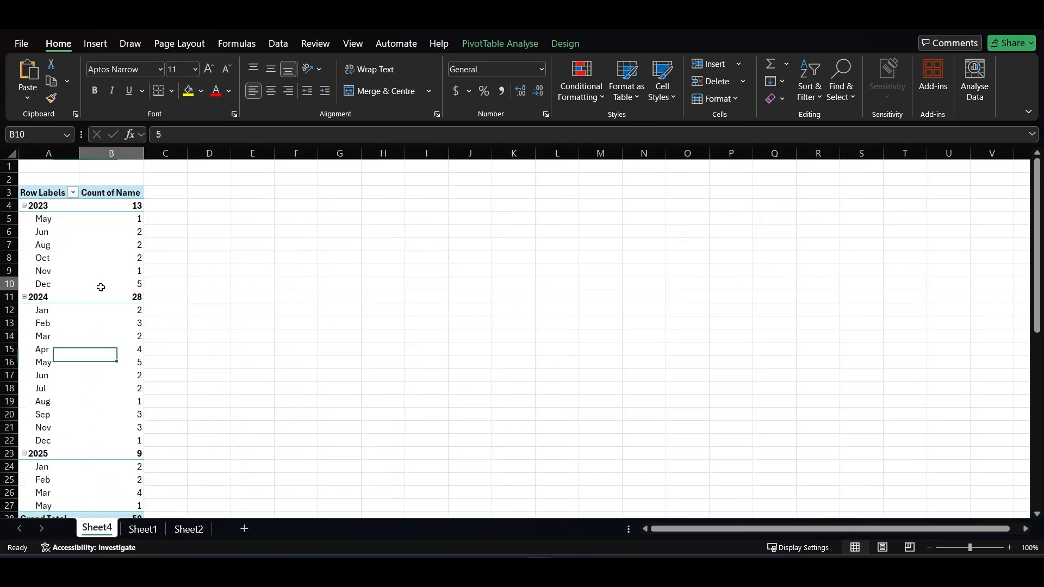
{"action": "key", "text": "ctrl+a"}
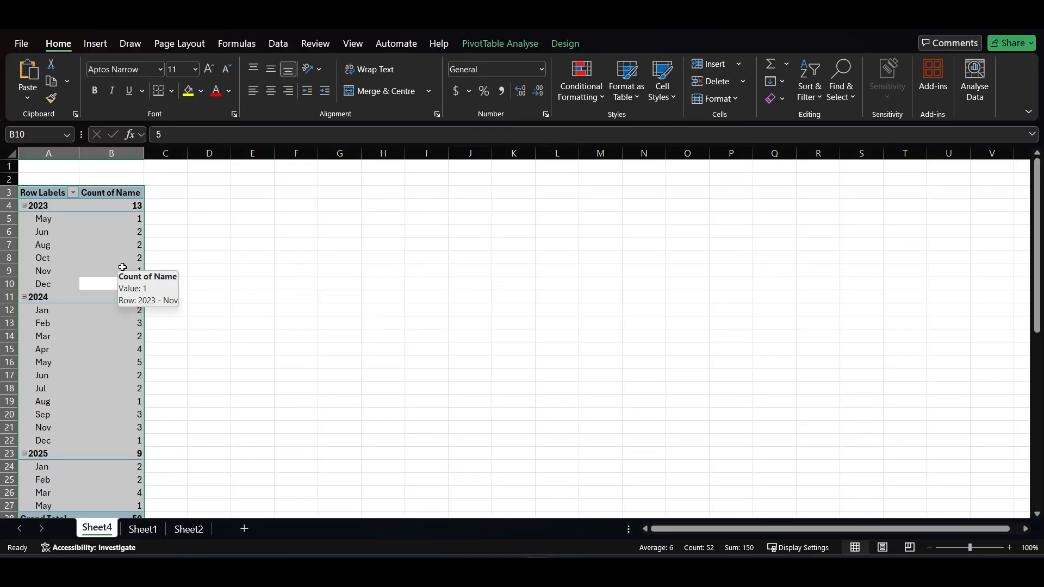
{"action": "key", "text": "ctrl+c"}
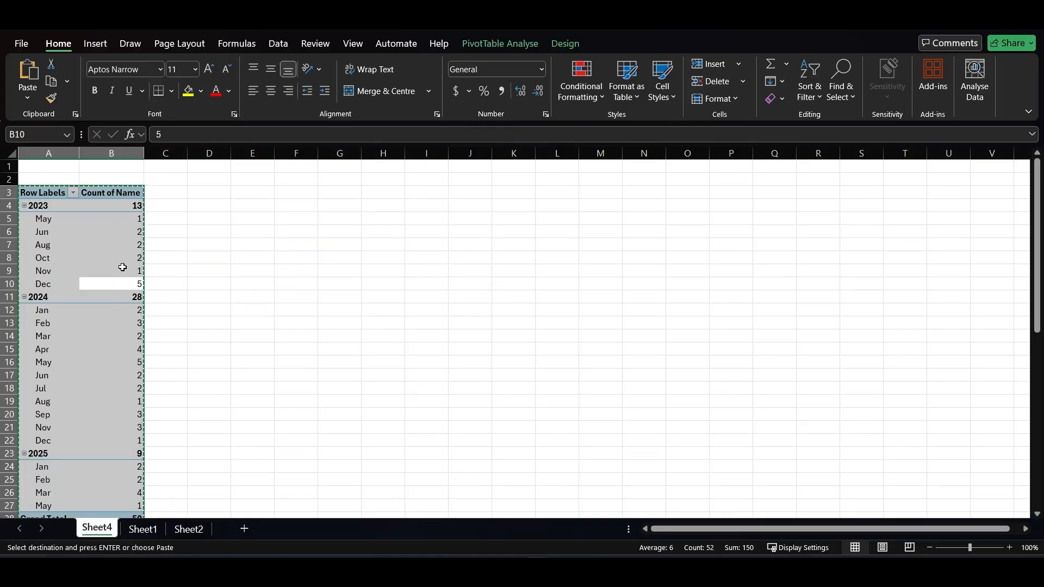
{"action": "left_click", "coordinate": [254, 193]}
{"action": "key", "text": "ctrl+v"}
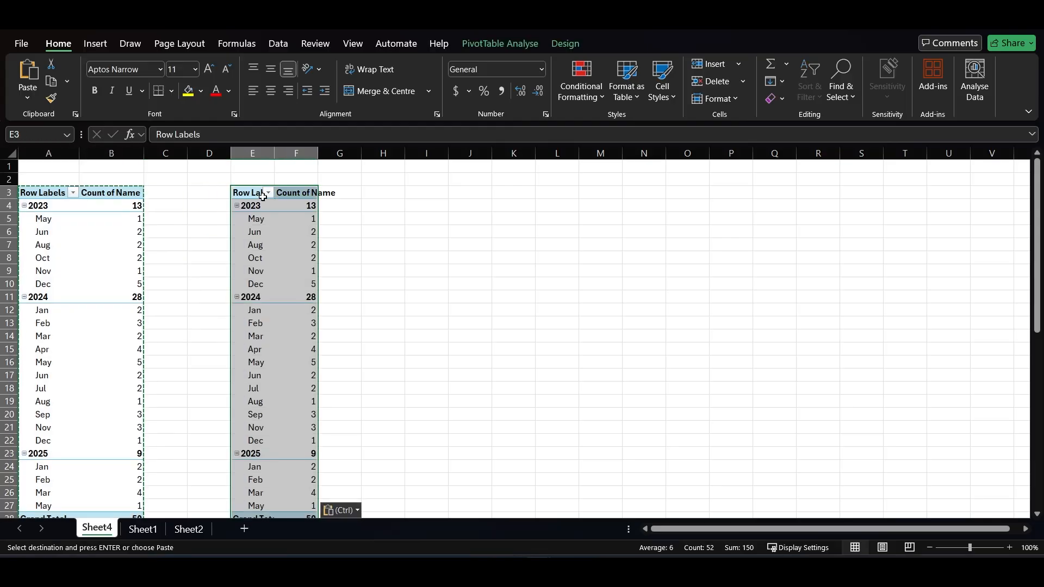
Replace Years and Months with Industry in the rows of the PivotTable at E3, keeping Count of Name as values
{"action": "left_click", "coordinate": [289, 226]}
{"action": "left_click", "coordinate": [494, 46]}
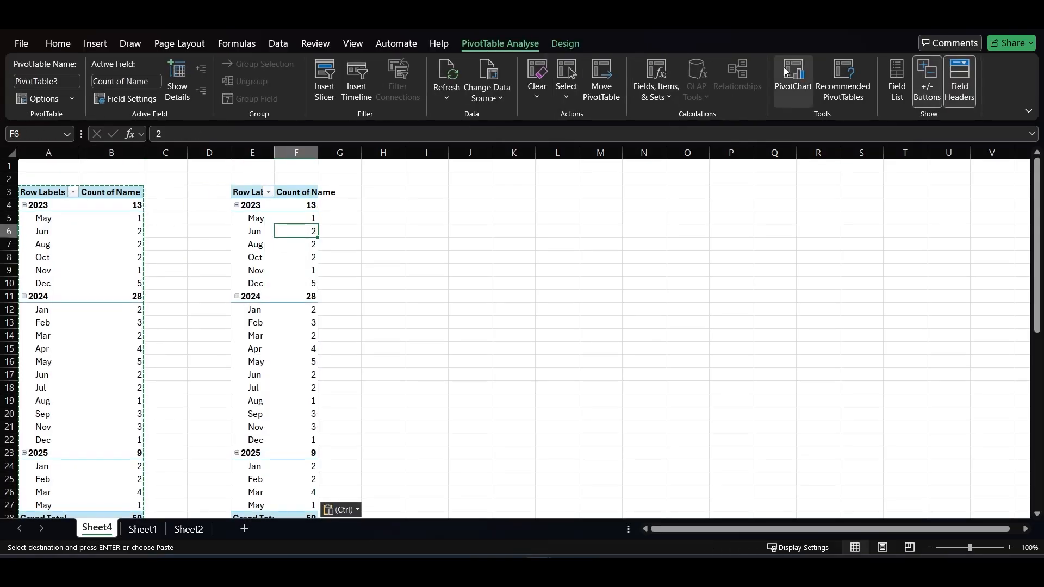
{"action": "left_click", "coordinate": [897, 81]}
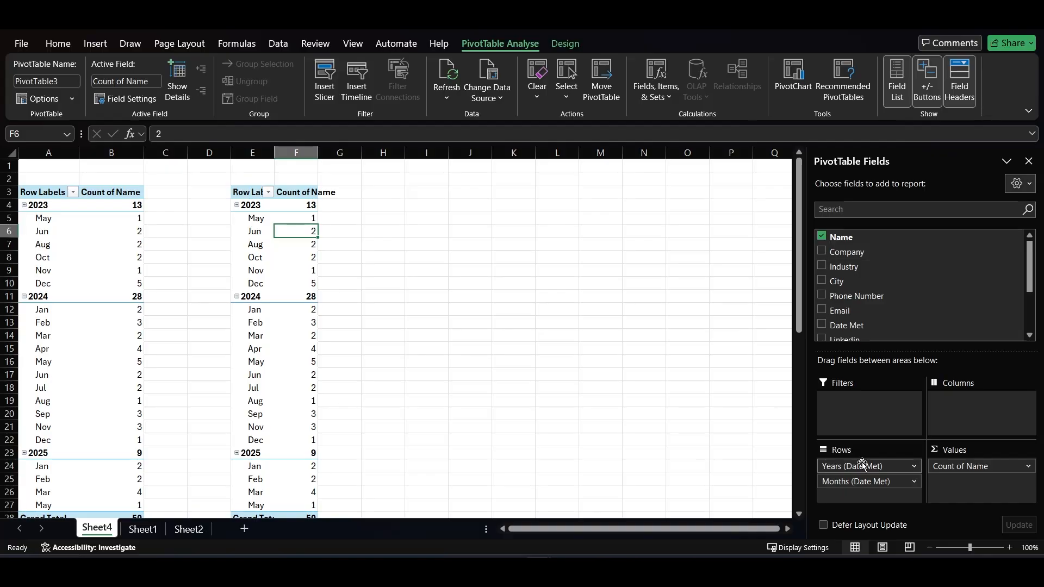
{"action": "left_click_drag", "start_coordinate": [862, 466], "coordinate": [852, 326]}
{"action": "left_click_drag", "start_coordinate": [863, 467], "coordinate": [839, 283]}
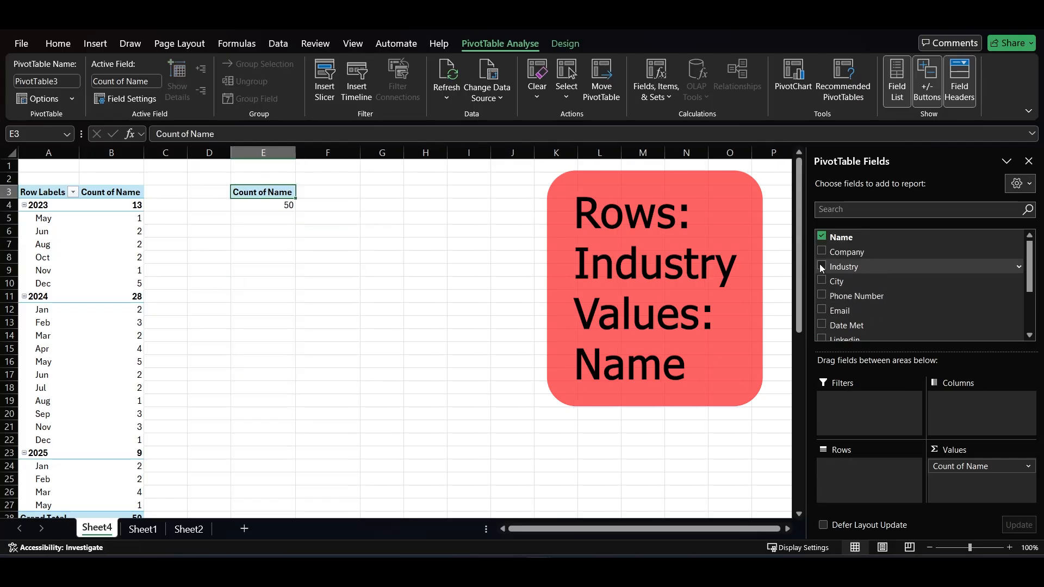
{"action": "left_click", "coordinate": [821, 265]}
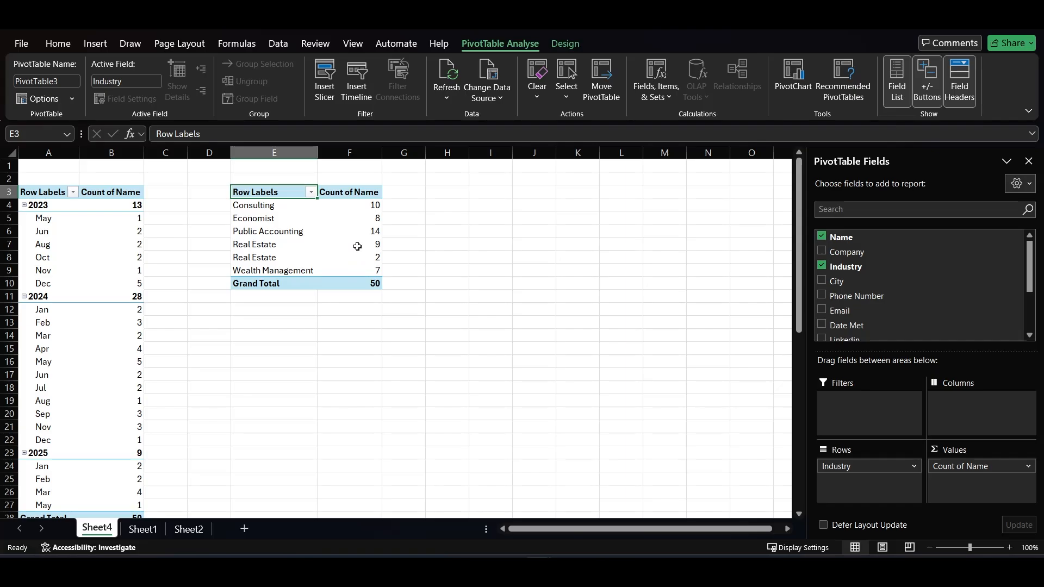
Insert a Clustered Column PivotChart from the Industry PivotTable and cut it from Sheet4
{"action": "left_click", "coordinate": [794, 92]}
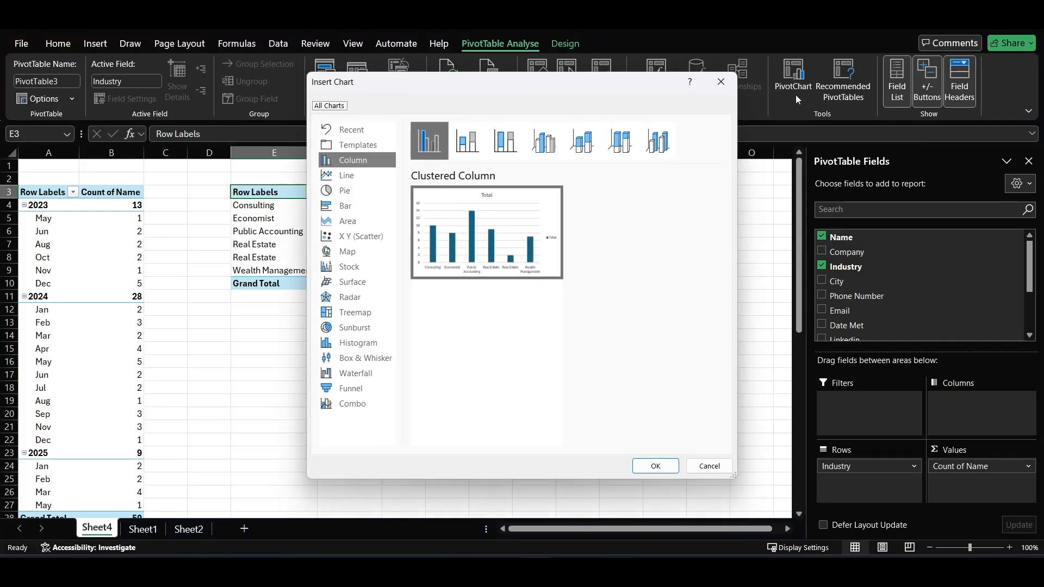
{"action": "left_click", "coordinate": [657, 464]}
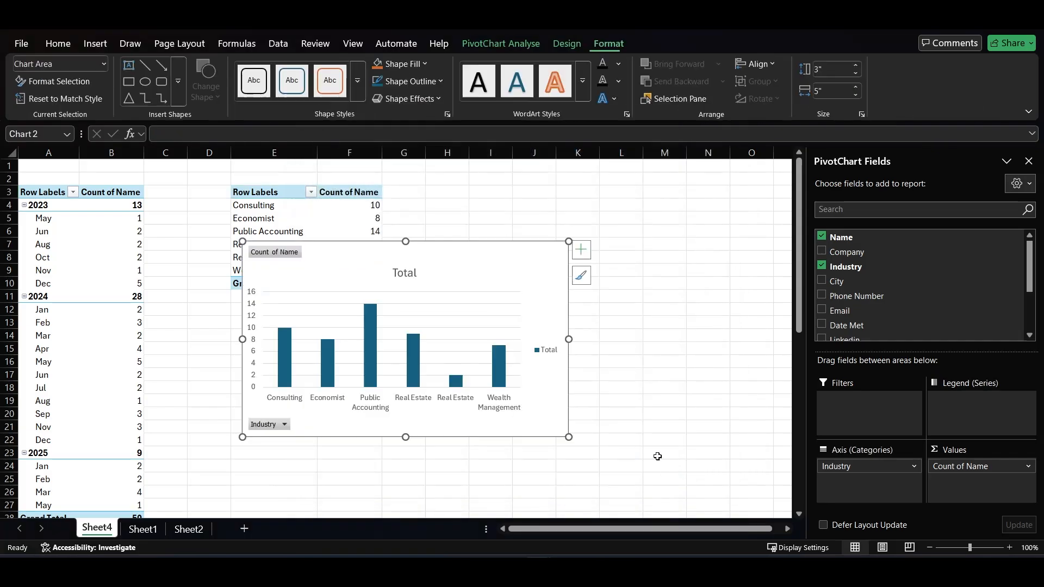
{"action": "key", "text": "Delete"}
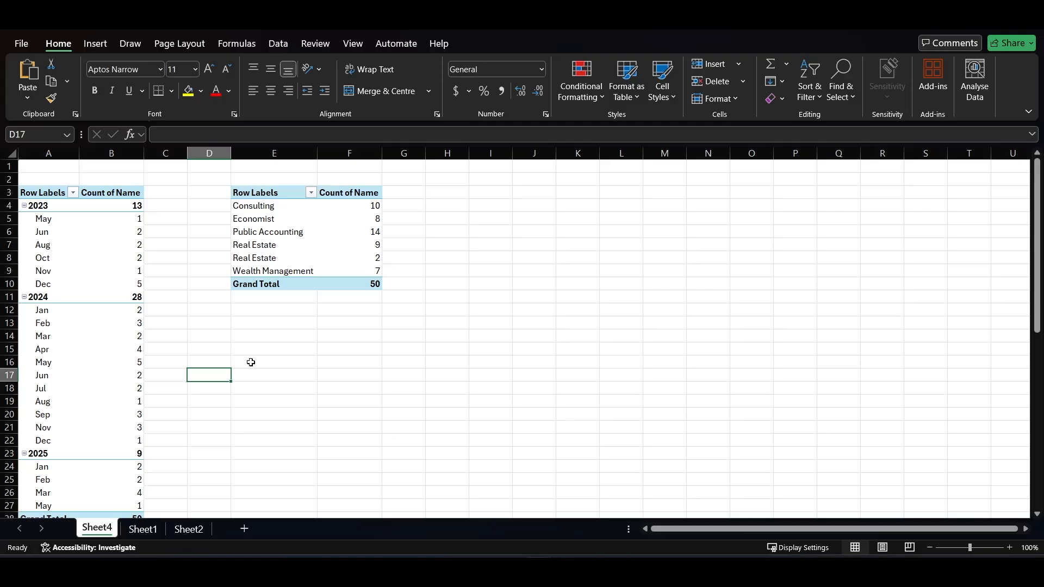
Copy the Industry PivotTable to H3 and remove Industry from the copy's rows
{"action": "left_click_drag", "start_coordinate": [251, 192], "coordinate": [375, 283]}
{"action": "key", "text": "ctrl+c"}
{"action": "left_click", "coordinate": [449, 193]}
{"action": "key", "text": "ctrl+v"}
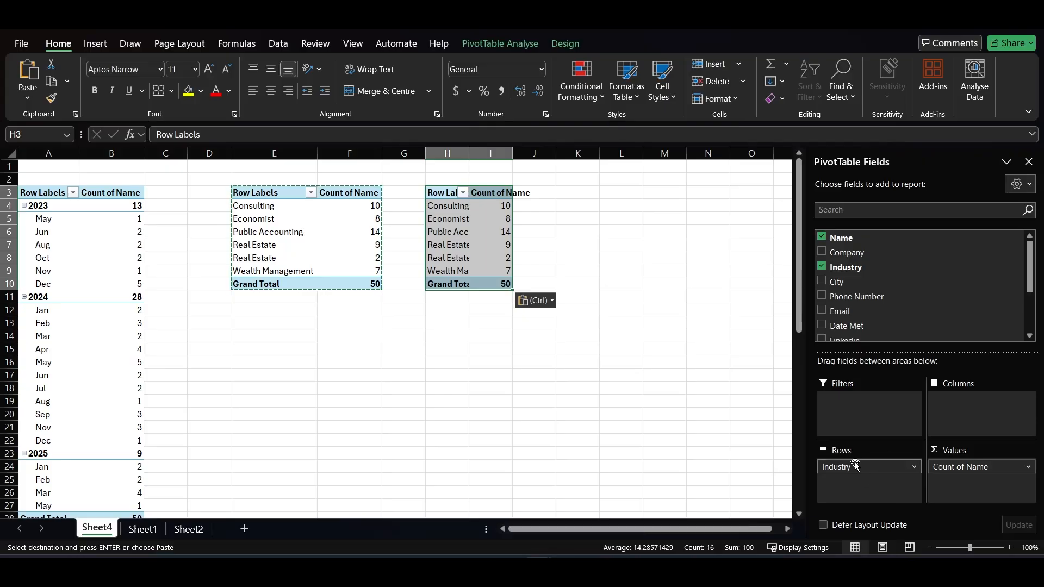
{"action": "left_click_drag", "start_coordinate": [855, 463], "coordinate": [852, 288]}
{"action": "left_click", "coordinate": [821, 271]}
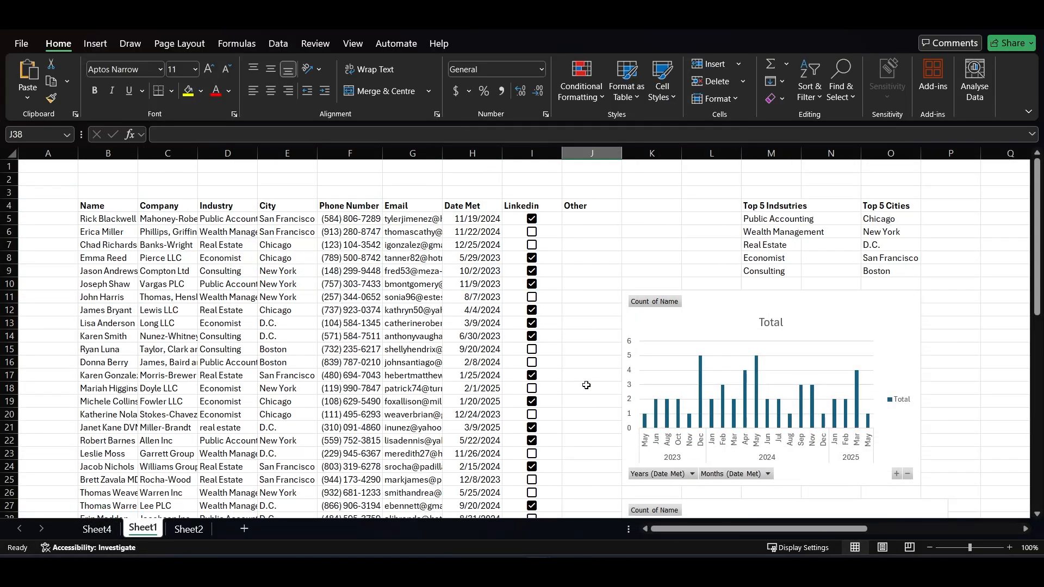
Refresh the Date Met PivotTable on Sheet4
{"action": "scroll", "coordinate": [586, 385], "scroll_direction": "down", "scroll_amount": 9}
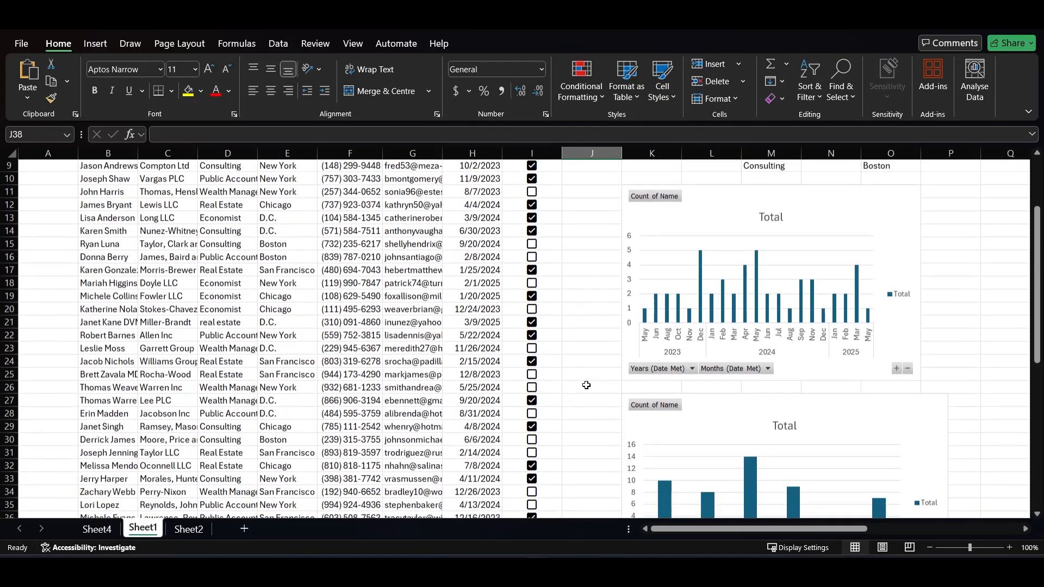
{"action": "scroll", "coordinate": [586, 385], "scroll_direction": "down", "scroll_amount": 3}
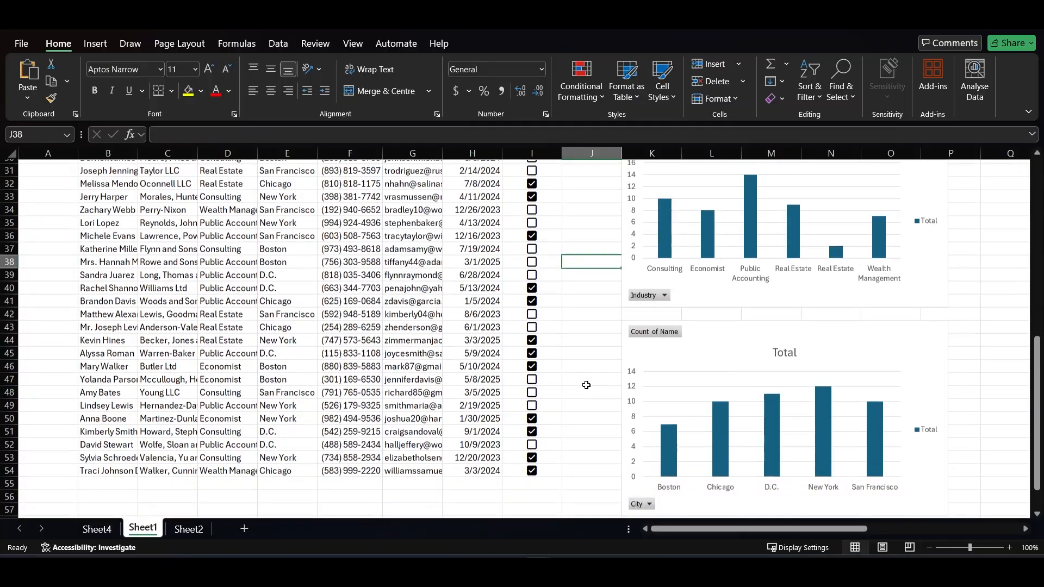
{"action": "scroll", "coordinate": [586, 385], "scroll_direction": "up", "scroll_amount": 11}
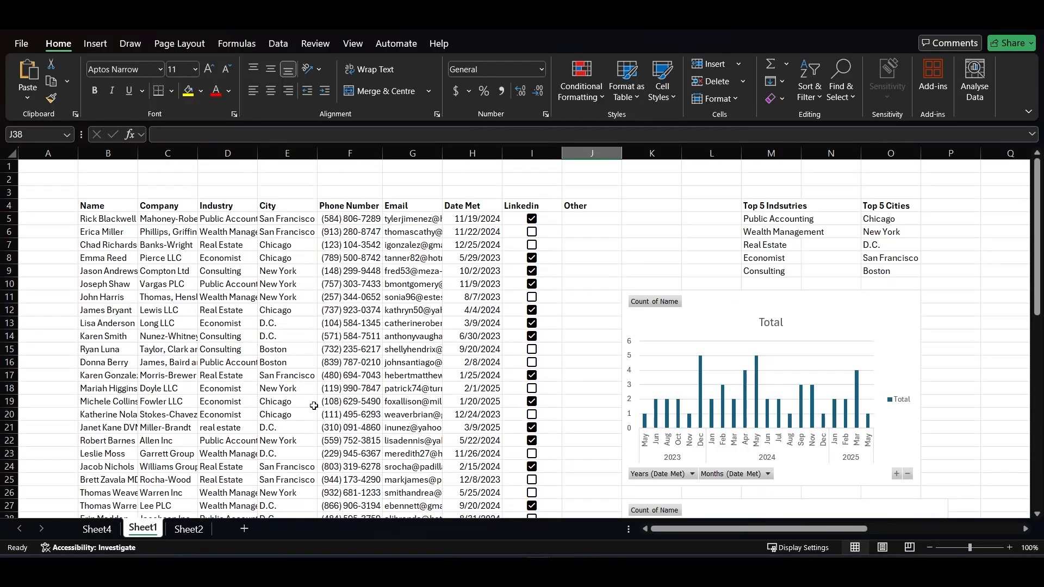
{"action": "left_click", "coordinate": [107, 528]}
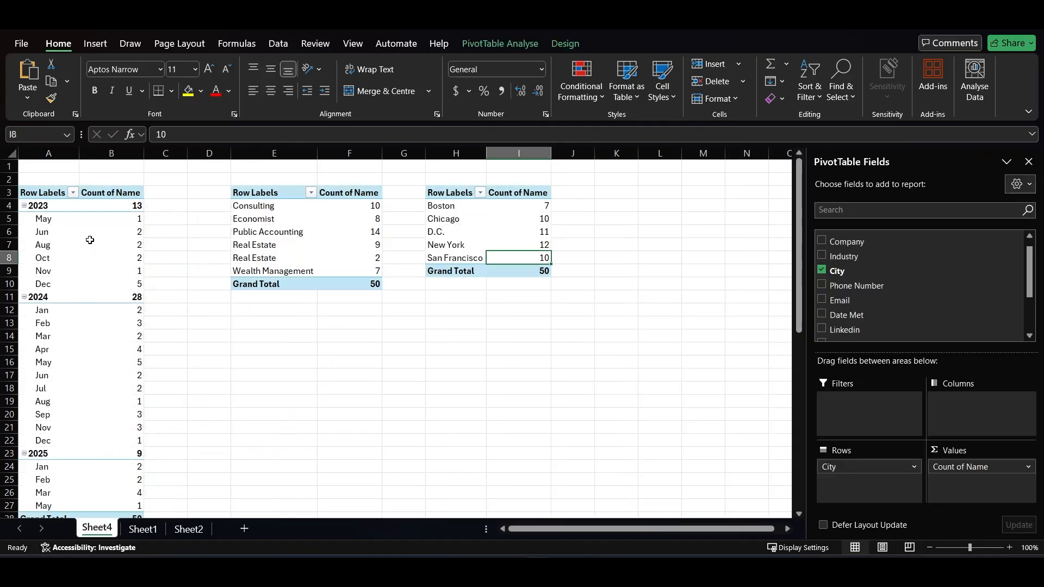
{"action": "right_click", "coordinate": [91, 244]}
{"action": "left_click", "coordinate": [138, 331]}
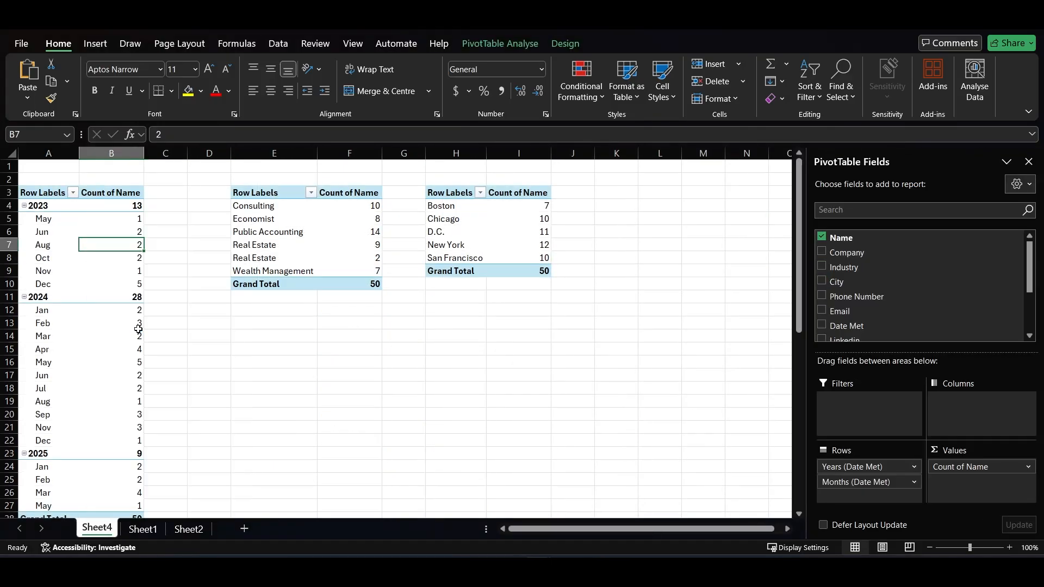
{"action": "mouse_move", "coordinate": [138, 329]}
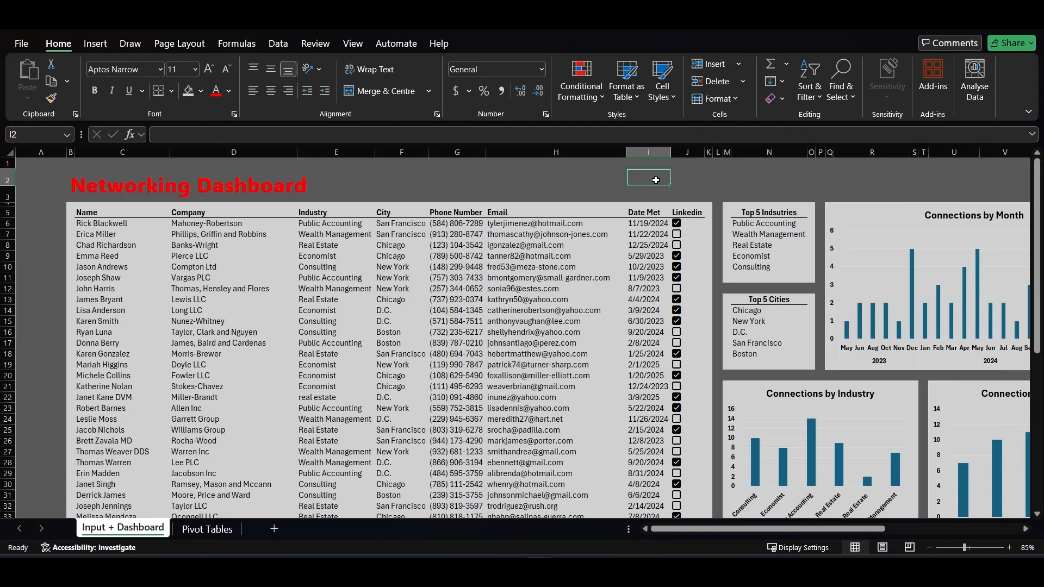
Review the contact table, the top 5 lists and the month, industry and city charts on the Input + Dashboard sheet
{"action": "scroll", "coordinate": [588, 245], "scroll_direction": "down", "scroll_amount": 1}
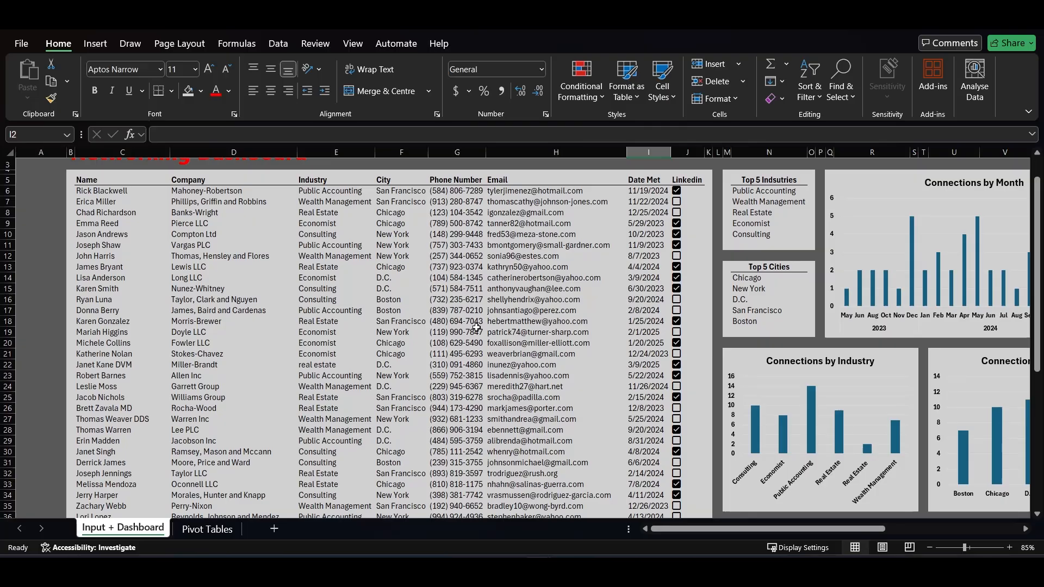
{"action": "scroll", "coordinate": [474, 331], "scroll_direction": "right", "scroll_amount": 3}
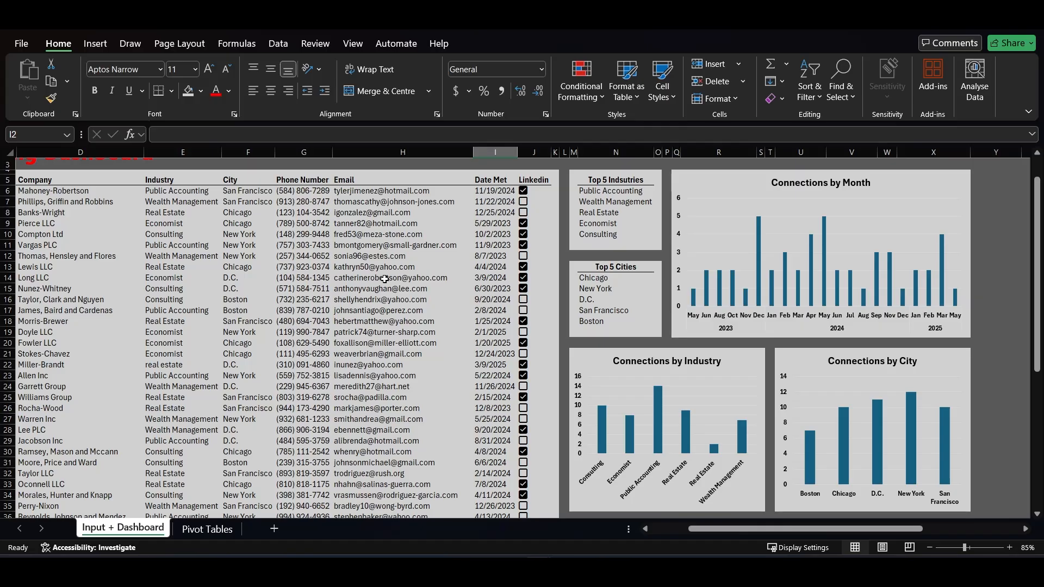
{"action": "scroll", "coordinate": [384, 278], "scroll_direction": "left", "scroll_amount": 3}
{"action": "scroll", "coordinate": [384, 279], "scroll_direction": "up", "scroll_amount": 1}
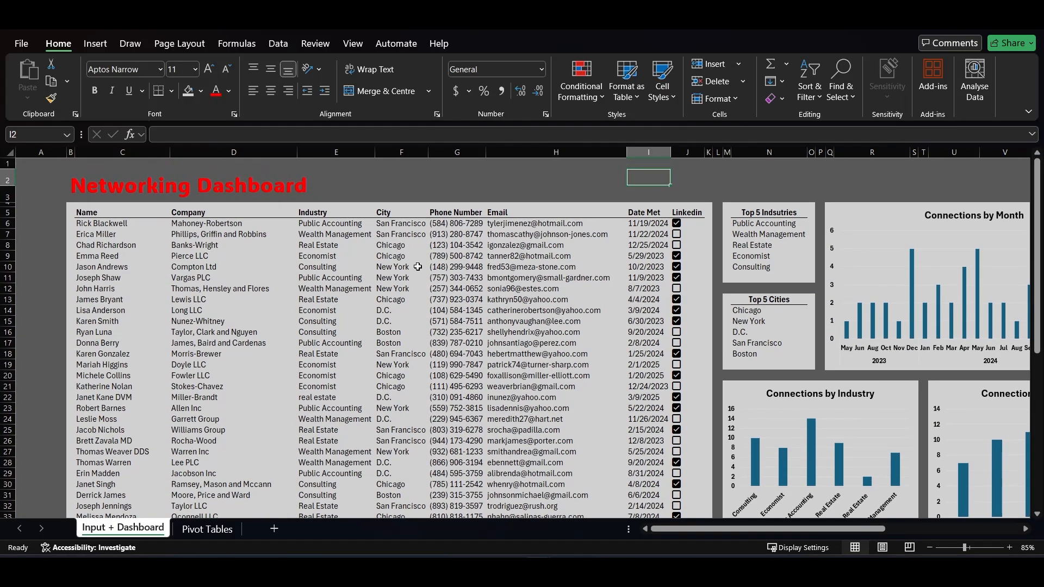
{"action": "left_click", "coordinate": [404, 256]}
{"action": "left_click", "coordinate": [414, 278]}
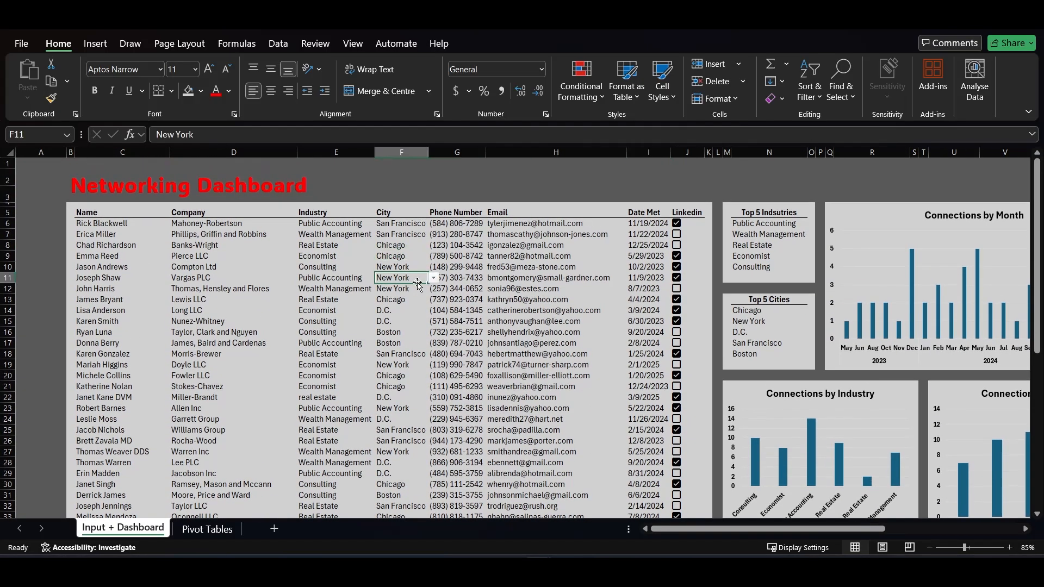